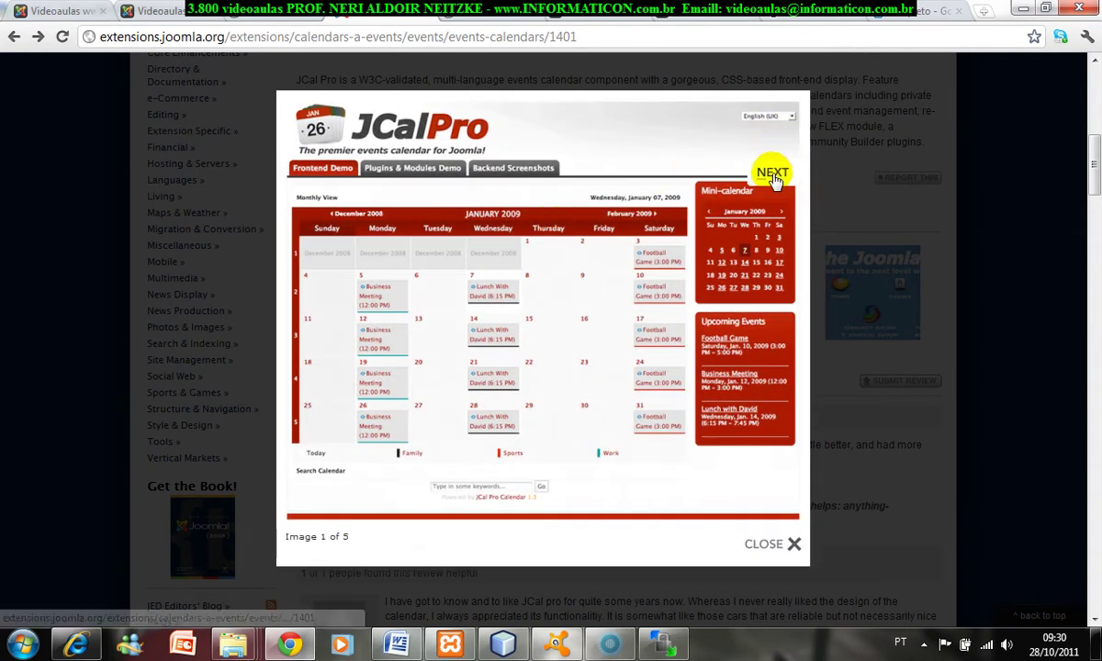
Step: Browse the JCal Pro theme screenshots on its extension page and return to the extension's details
left_click(772, 175)
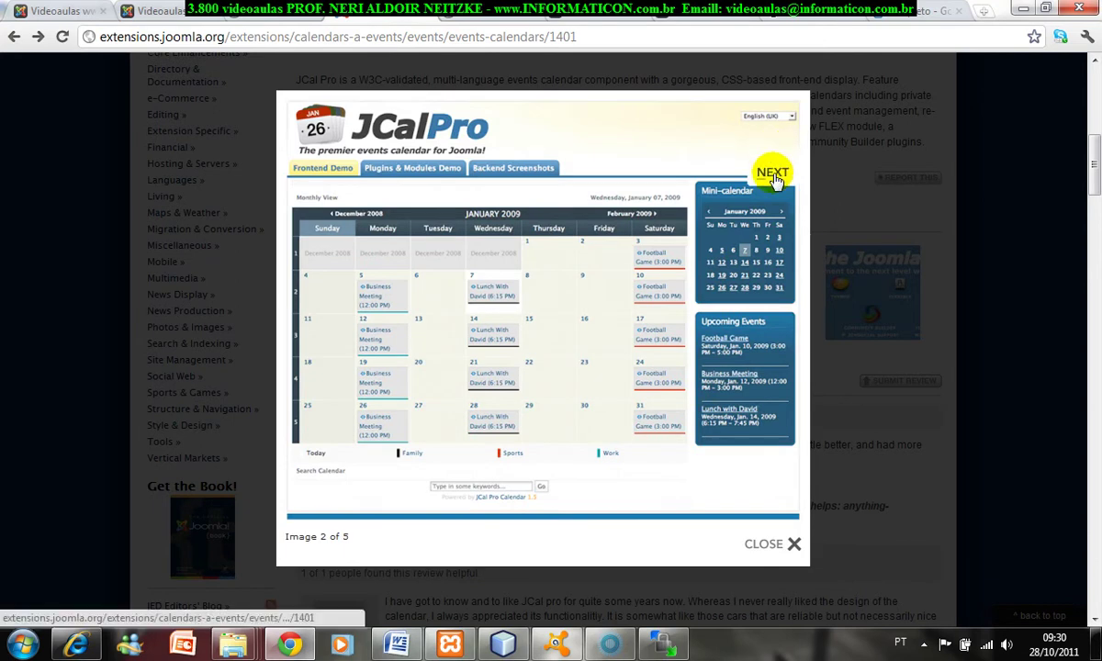
left_click(774, 176)
left_click(772, 174)
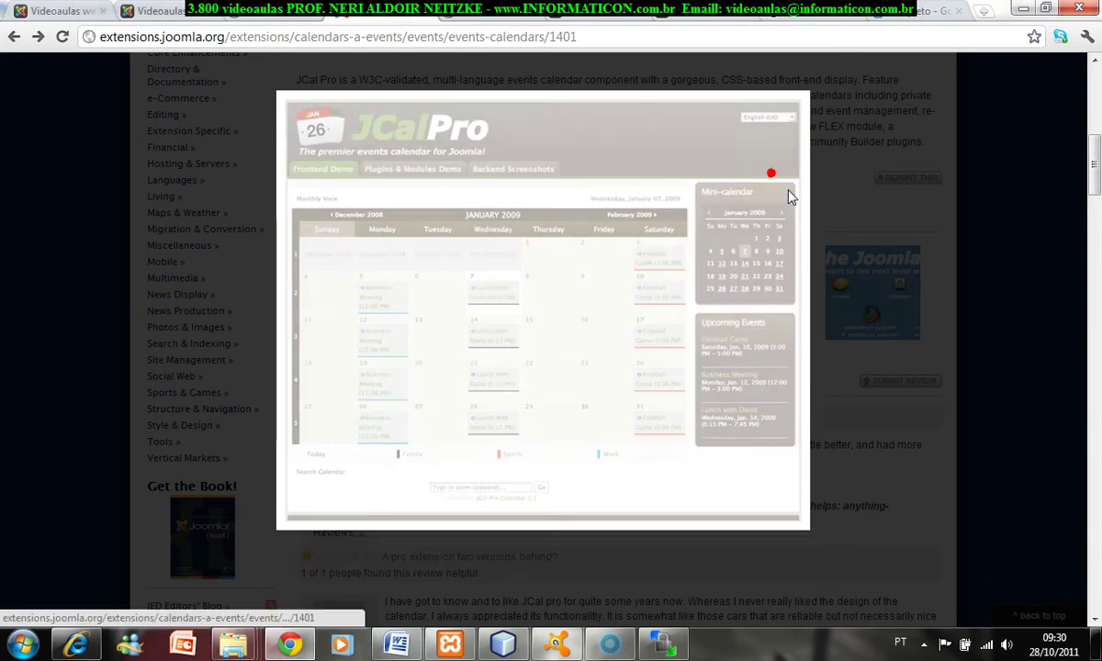
left_click(786, 550)
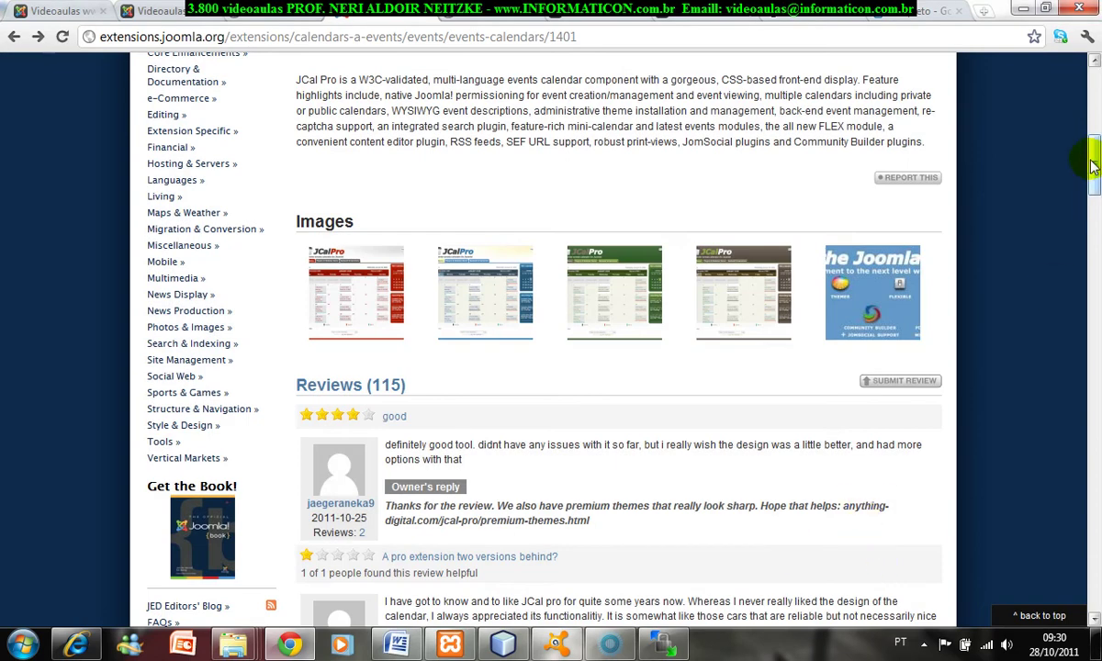
left_click_drag(1096, 165, 1095, 128)
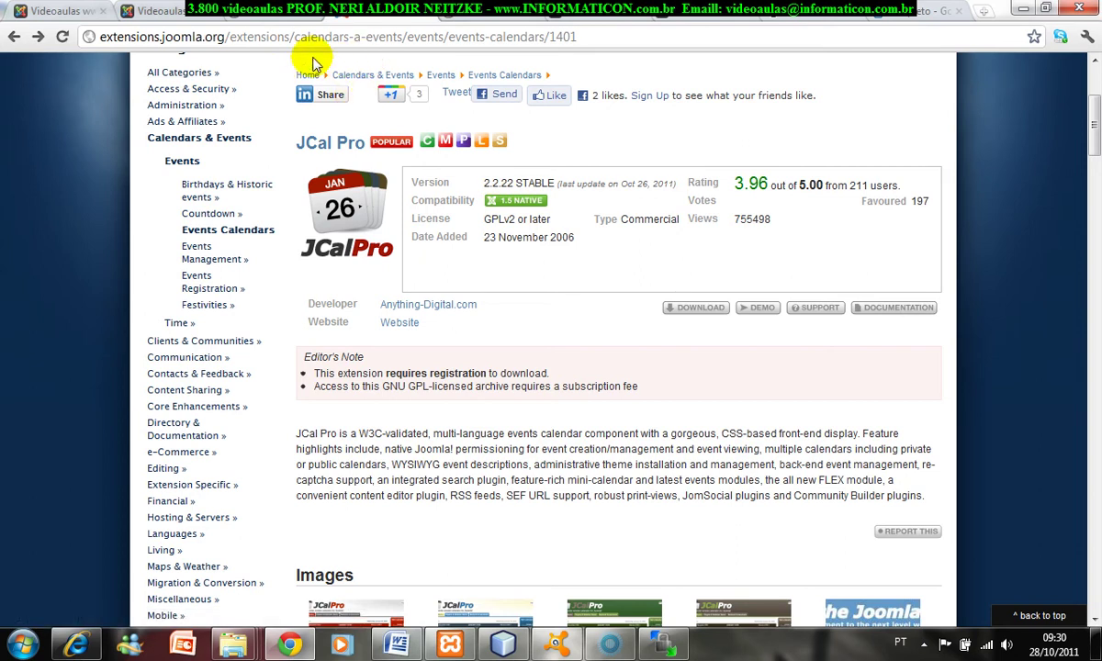
Step: Log in to the Joomla administration as admin with the account password and decline saving the password for this site
left_click(55, 11)
left_click(151, 12)
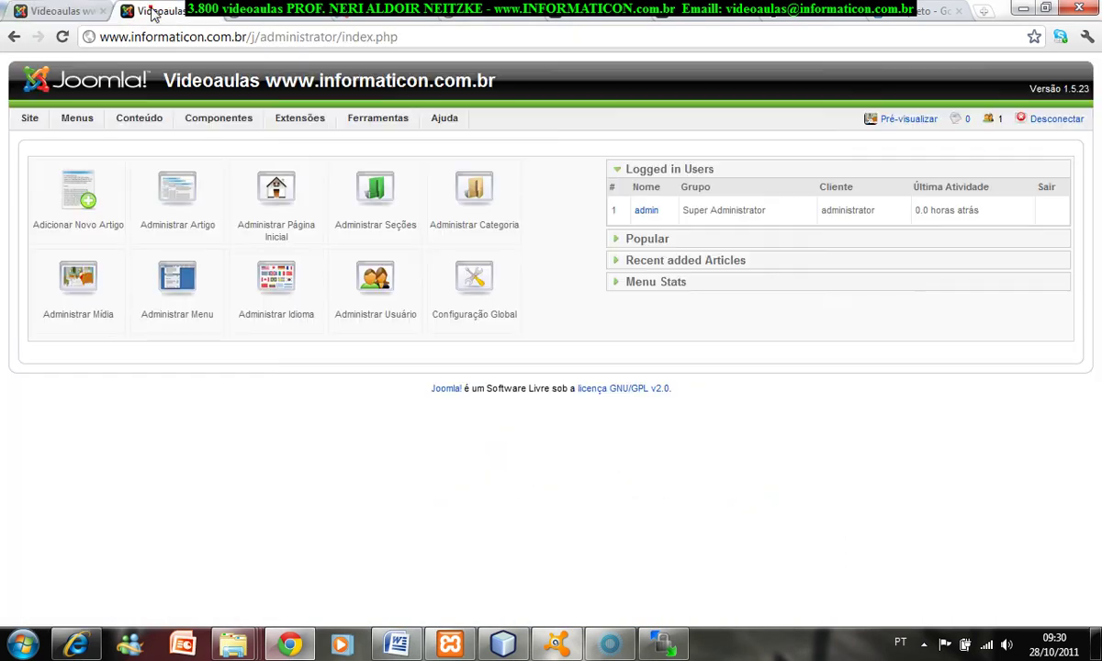
left_click(262, 37)
mouse_move(271, 131)
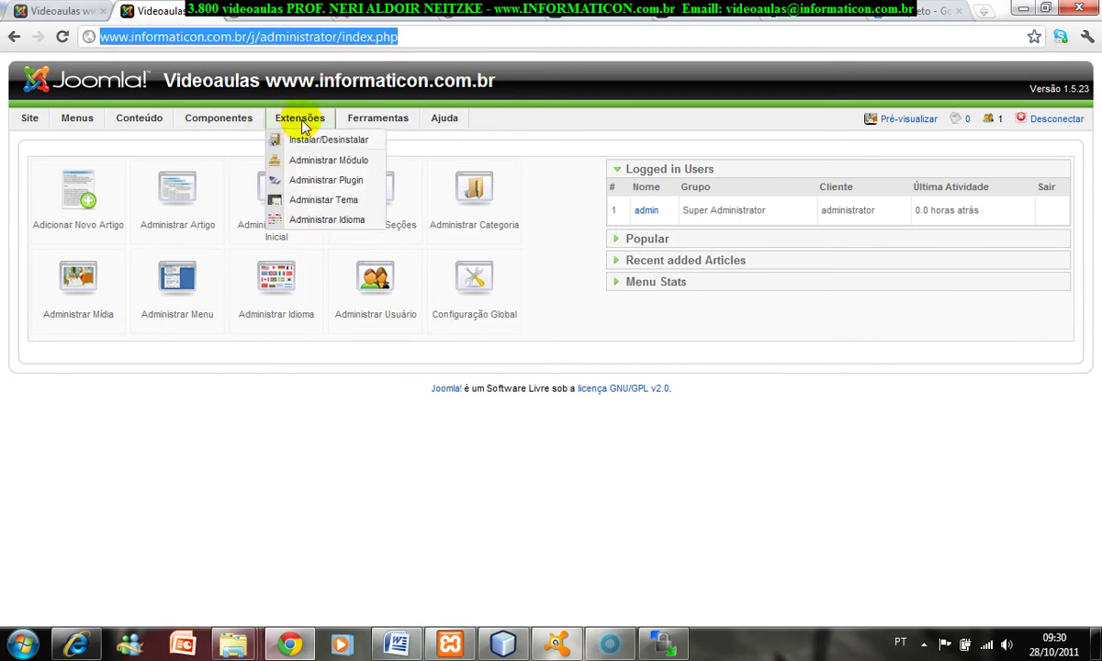
left_click(308, 142)
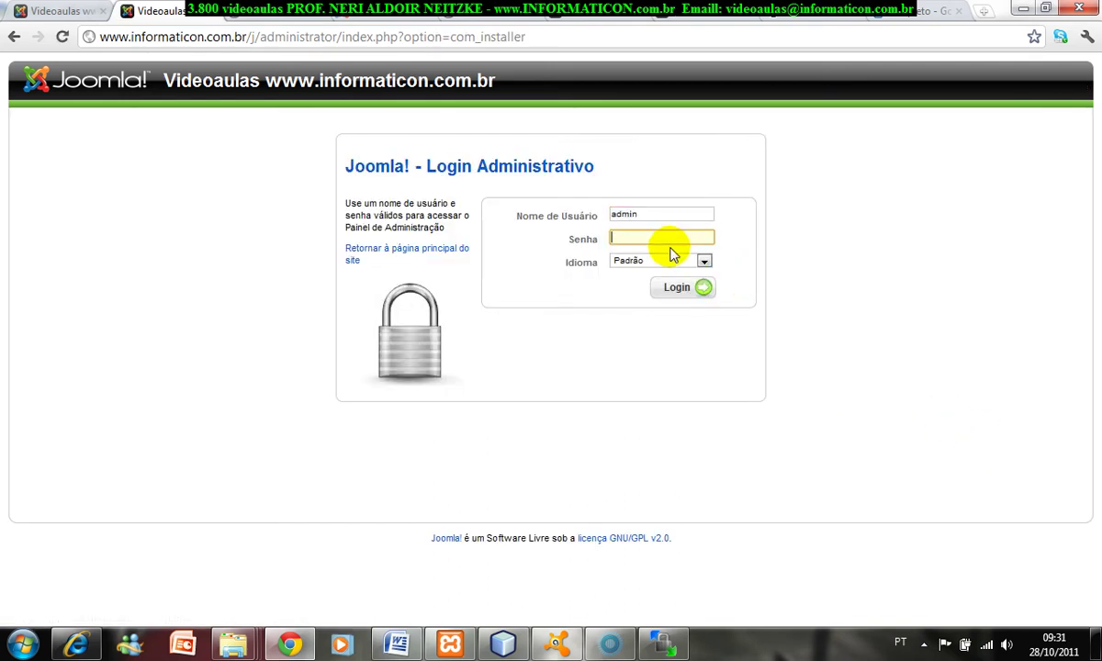
key("Return")
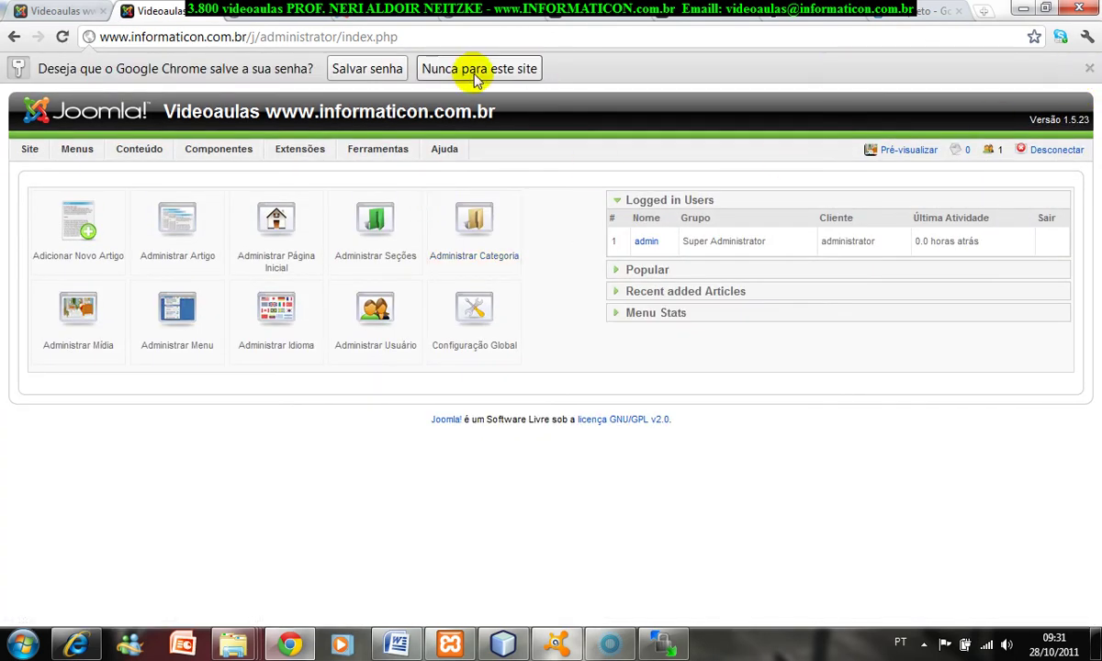
left_click(444, 69)
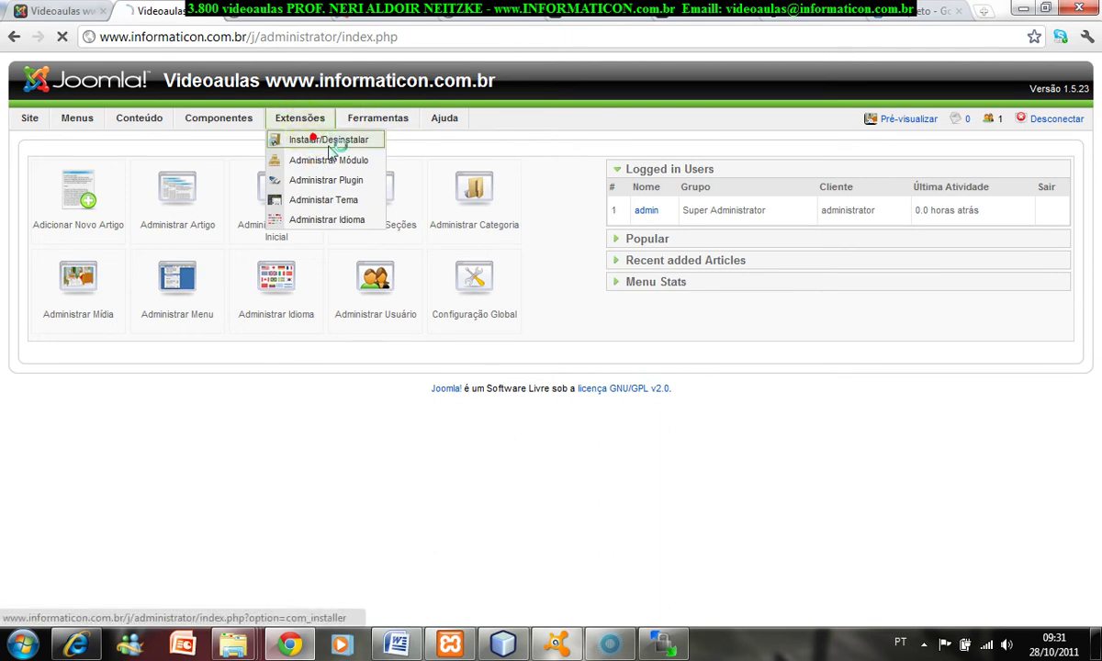
Step: Upload and install the extension package com_JCal-Pro-2.2.x_2.2.9.469 from the programas e fontes folder
left_click(315, 140)
left_click(182, 292)
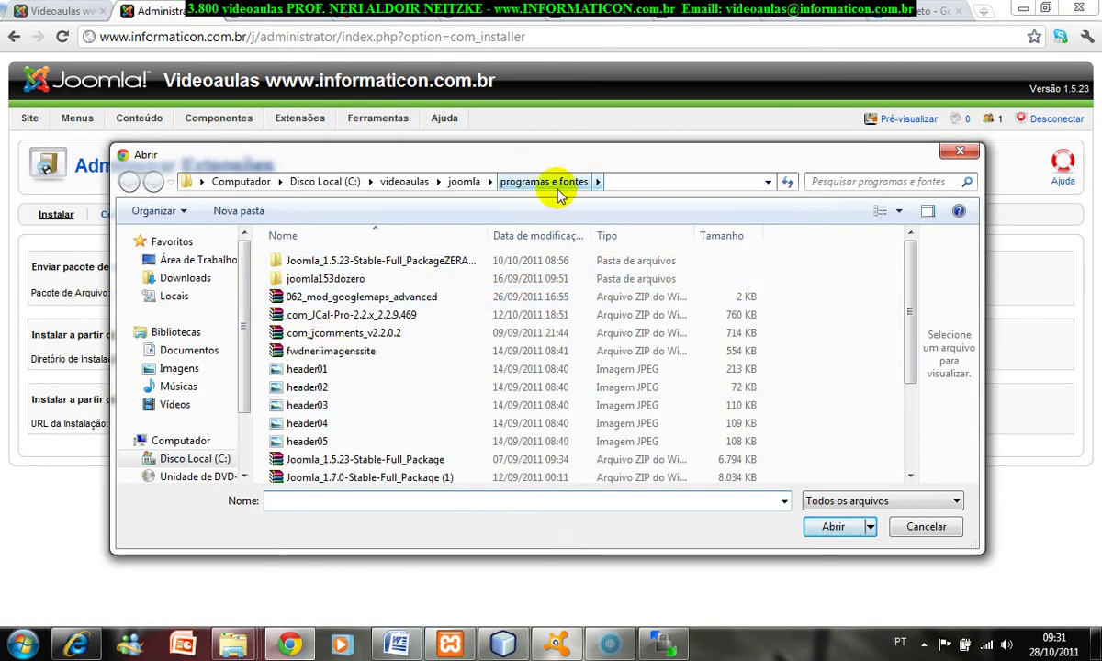
left_click(317, 319)
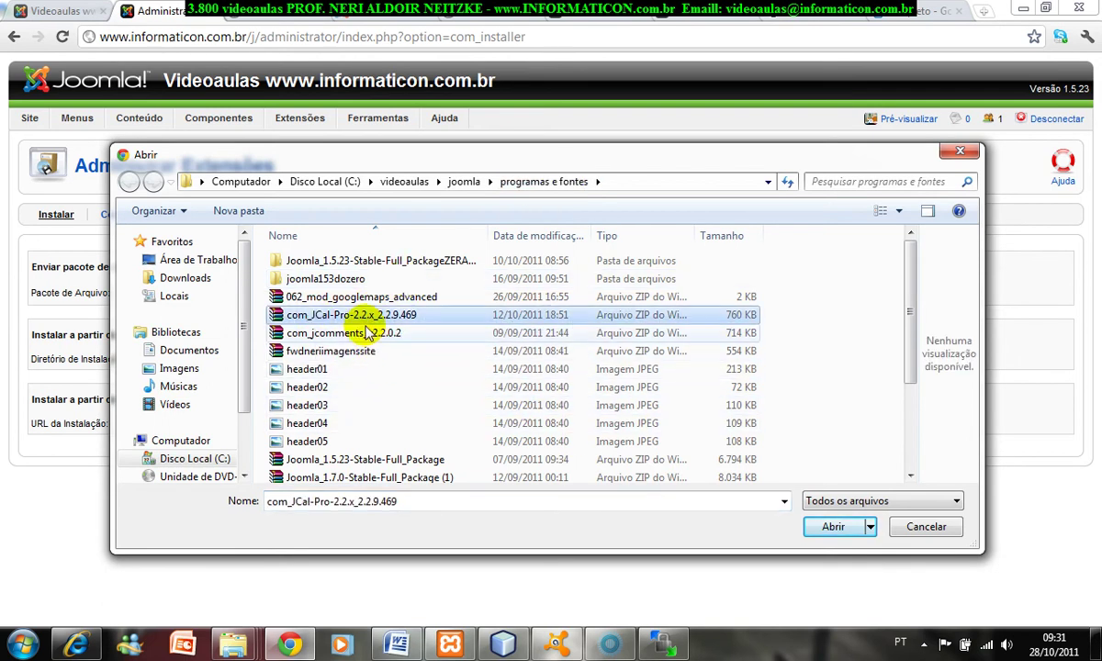
left_click(837, 531)
left_click(367, 293)
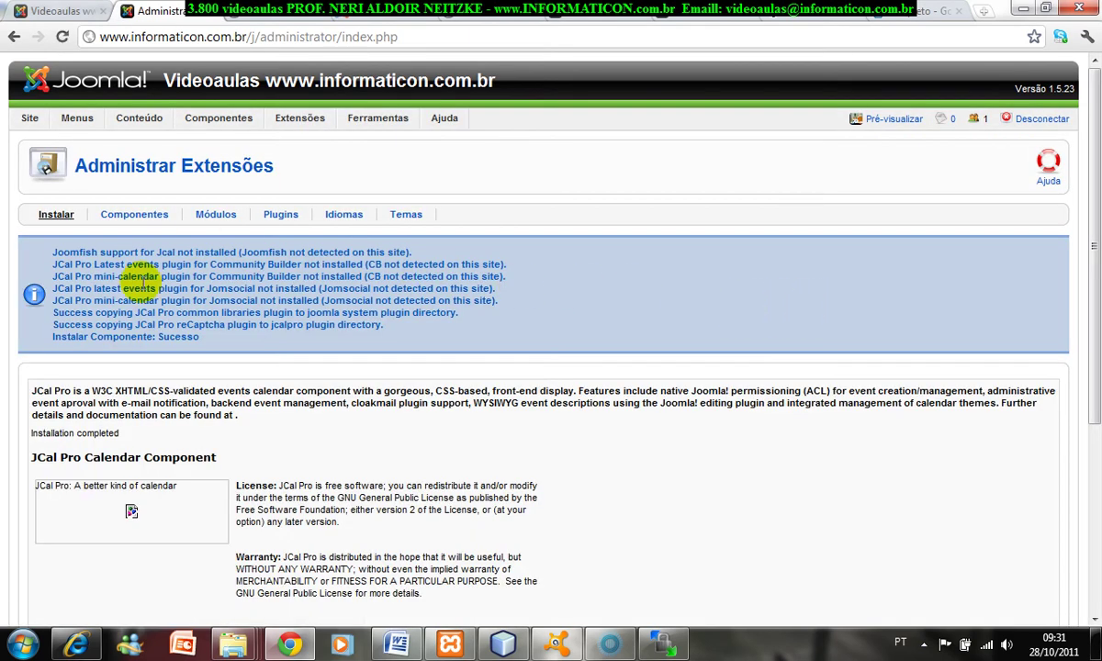
Step: View the JCal Pro component's control panel and check the main menu on the public site
scroll(399, 414, "down", 5)
scroll(523, 410, "up", 3)
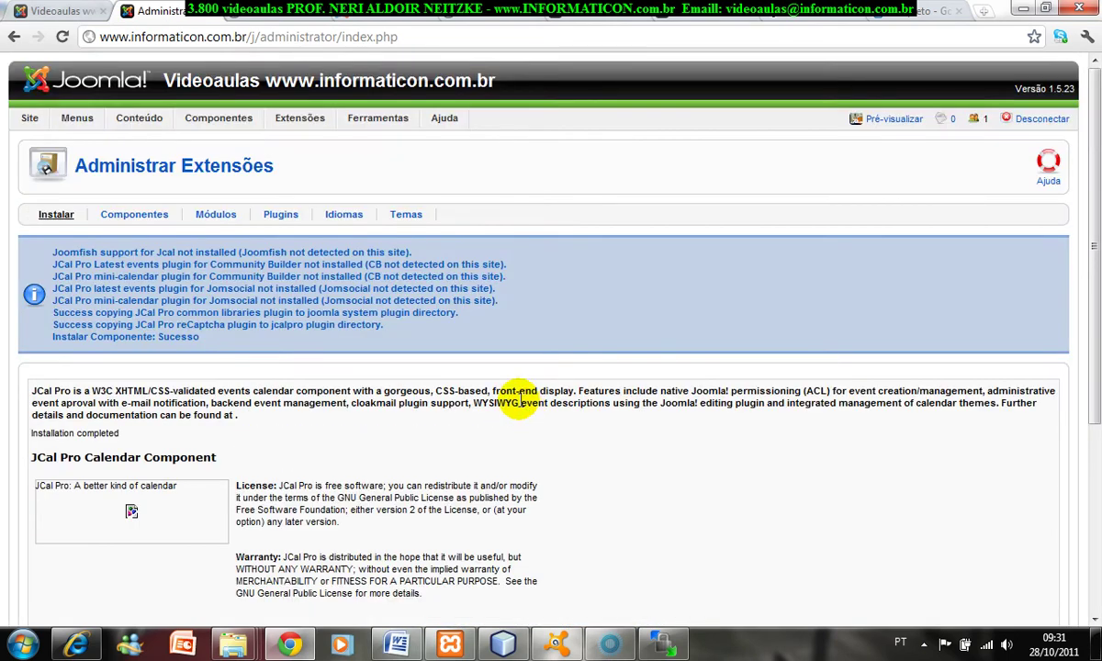
mouse_move(257, 127)
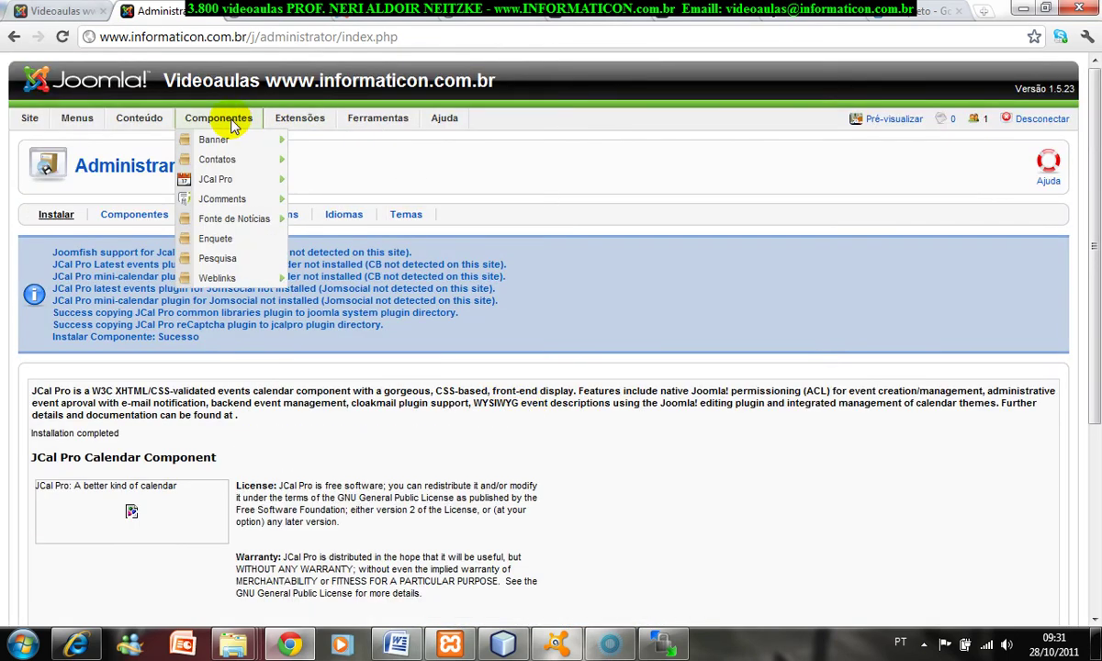
mouse_move(214, 181)
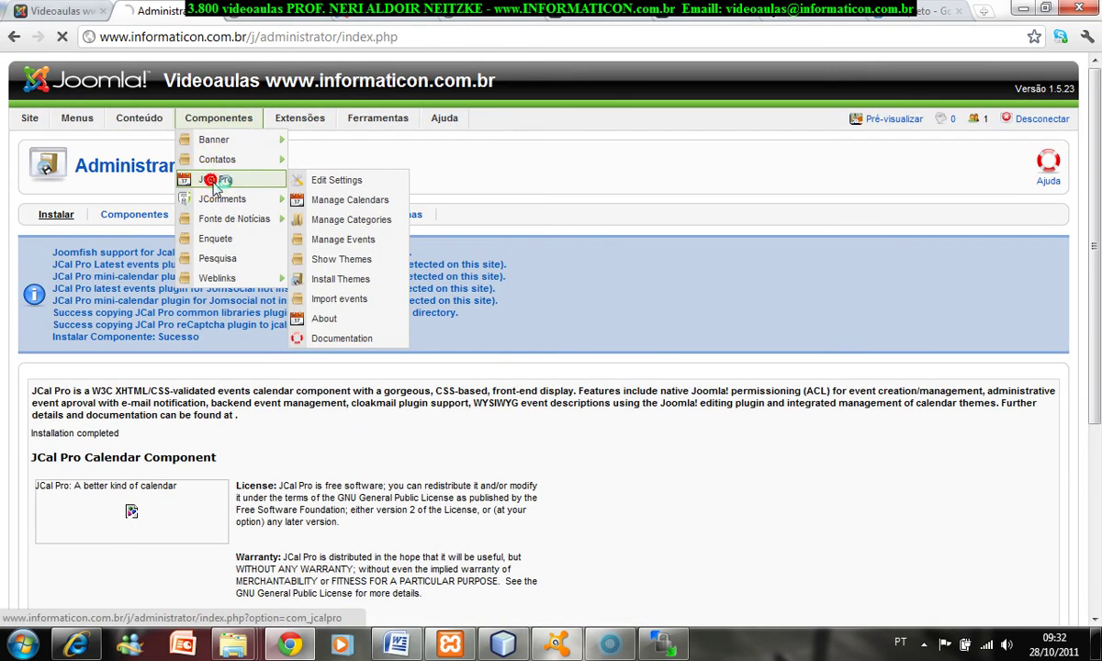
left_click(214, 181)
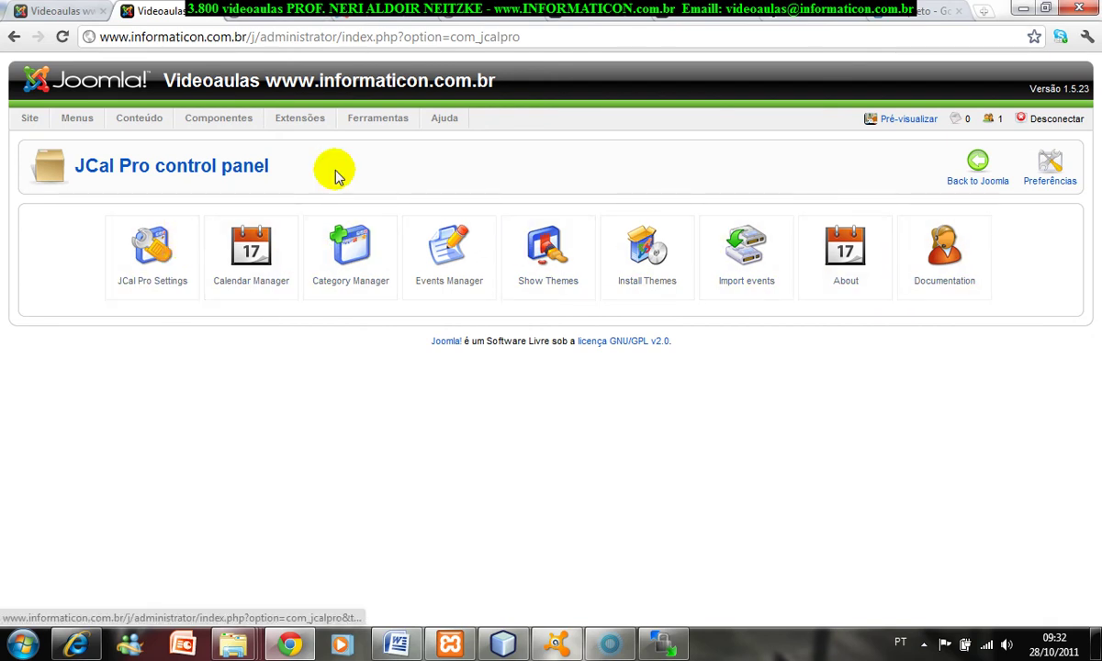
left_click(60, 11)
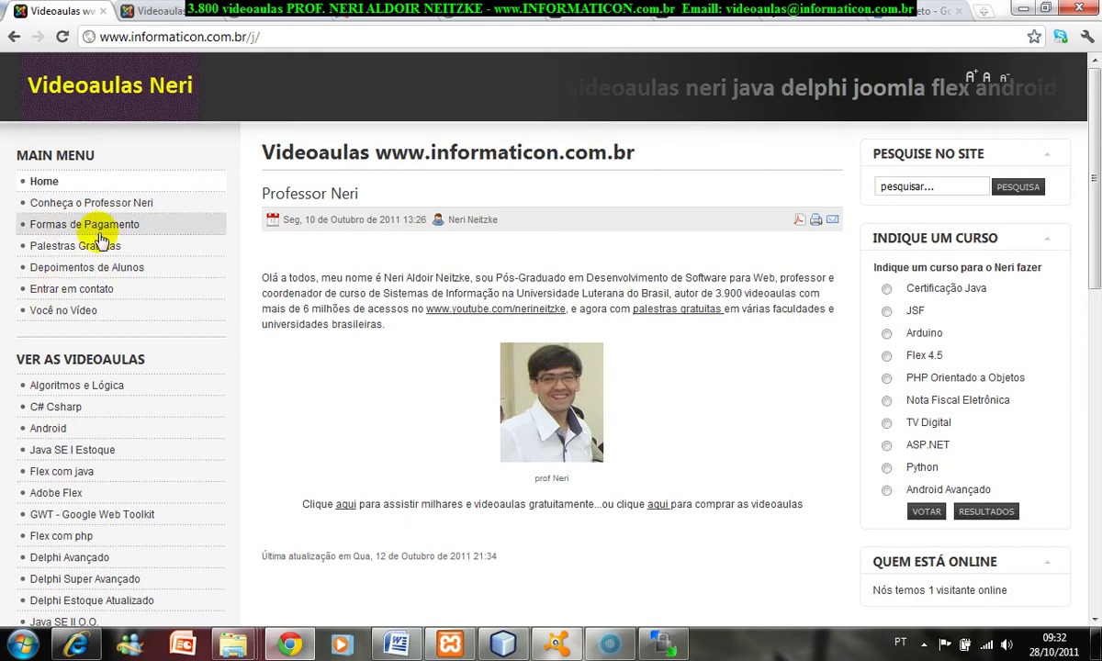
left_click(157, 13)
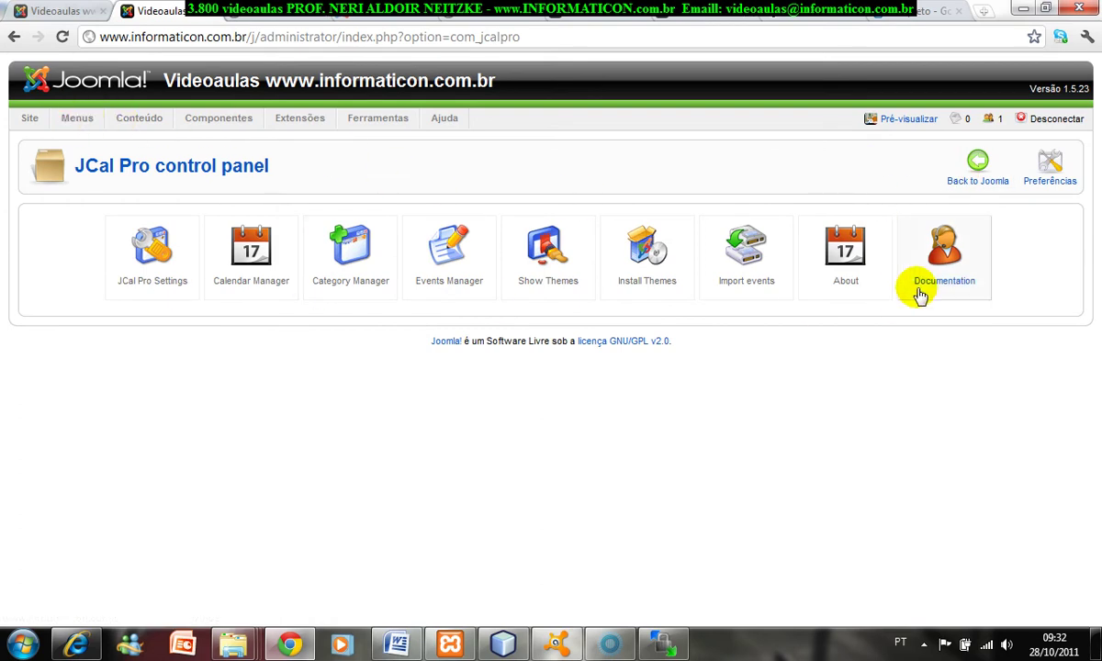
Step: Return to the Joomla administration home and start a new menu item in Main Menu
left_click(977, 162)
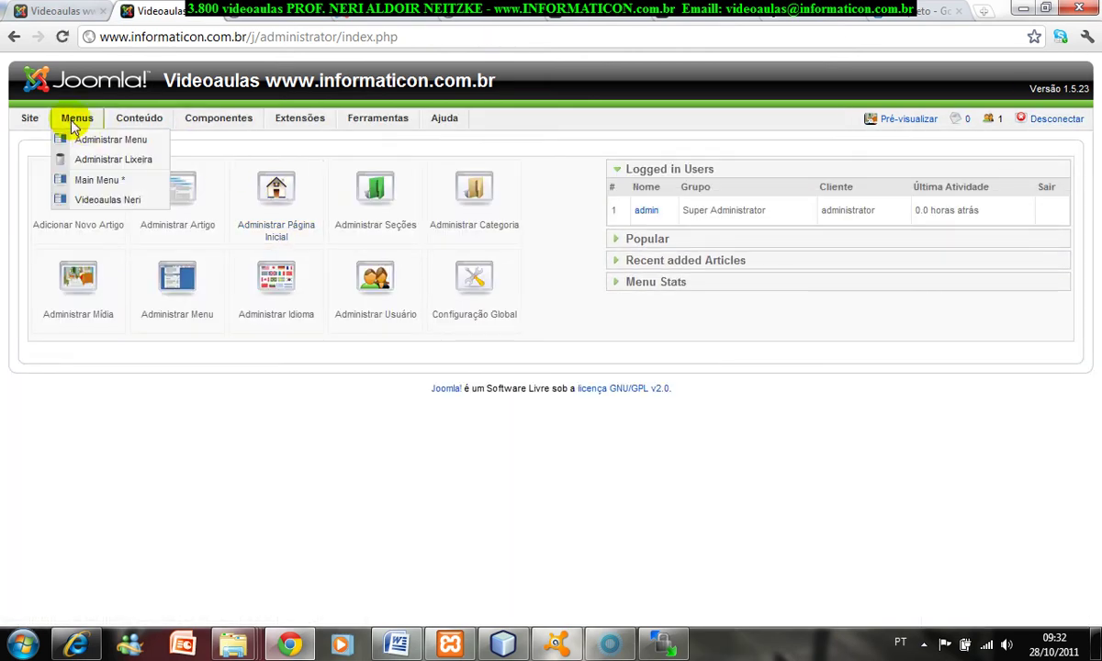
left_click(101, 140)
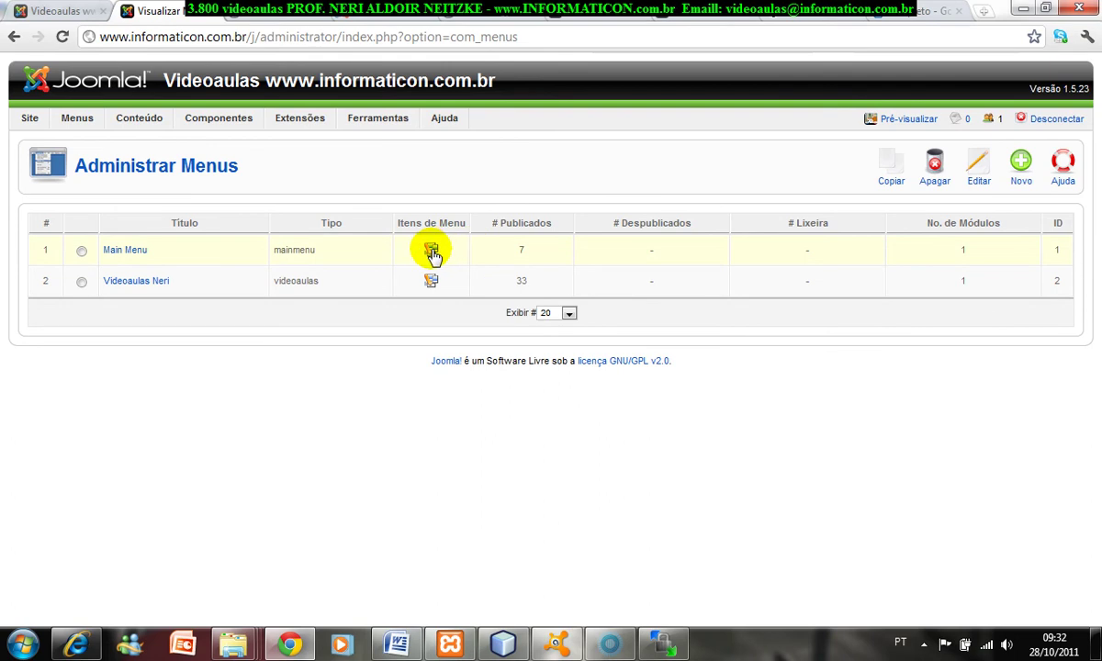
left_click(432, 251)
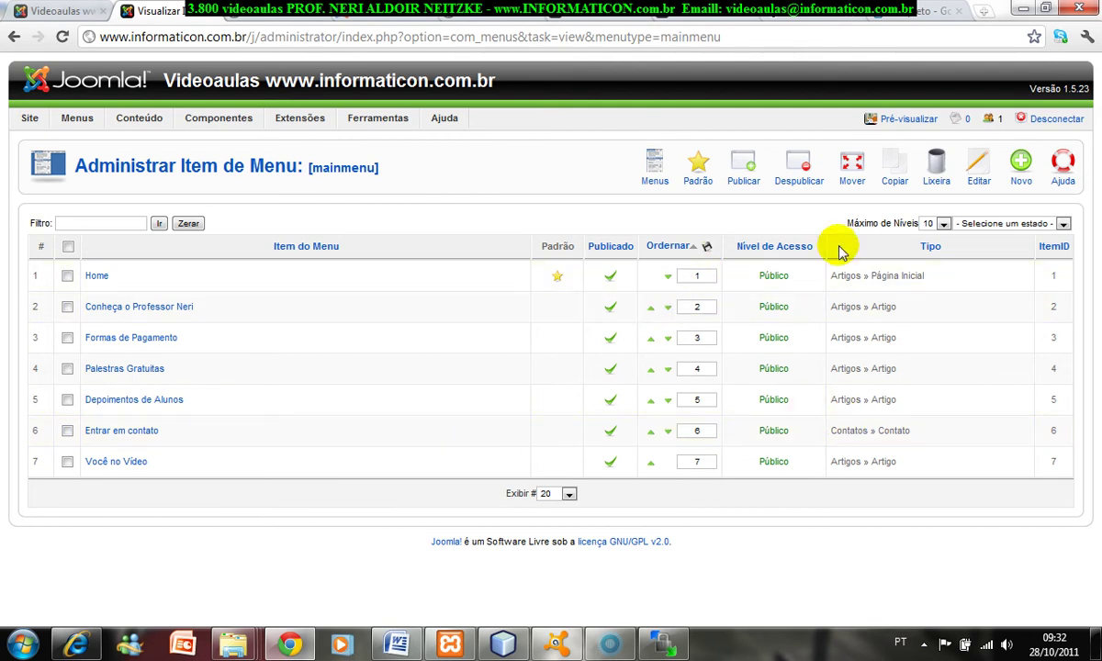
left_click(1019, 175)
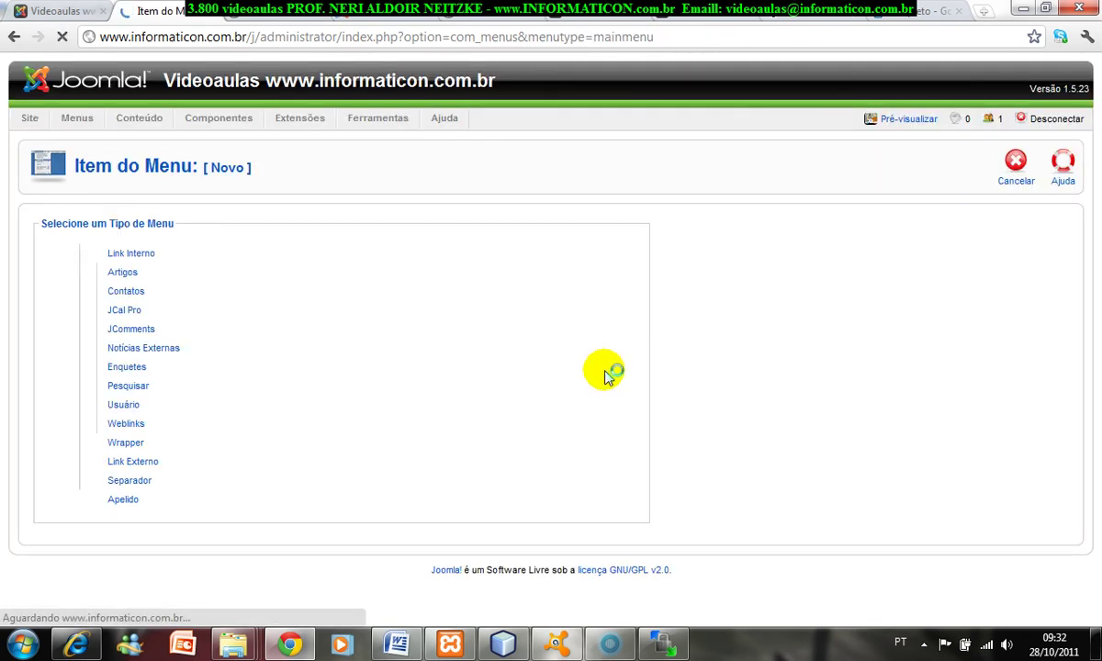
Step: Choose the JCal Pro Main view as the new menu item's type
left_click(121, 313)
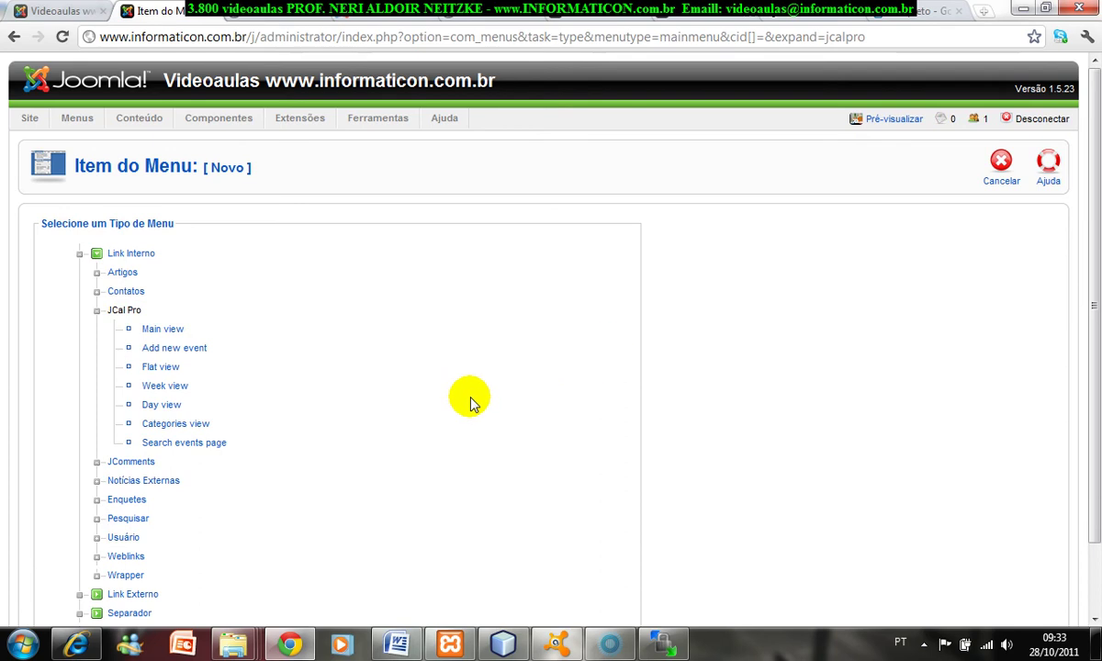
scroll(469, 399, "down", 1)
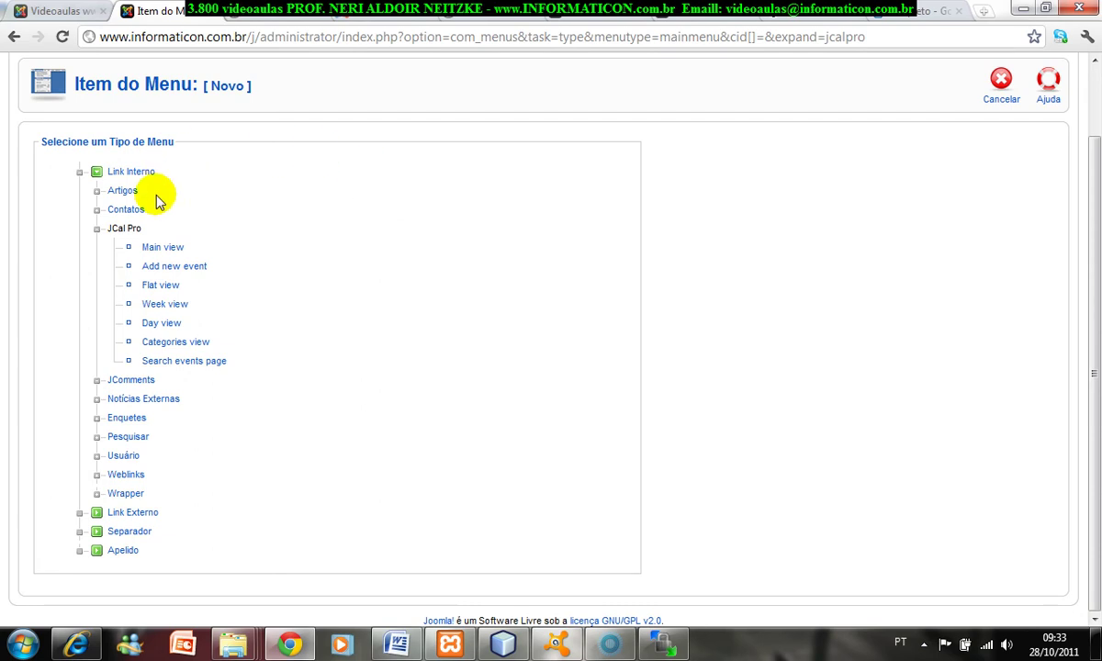
left_click(170, 249)
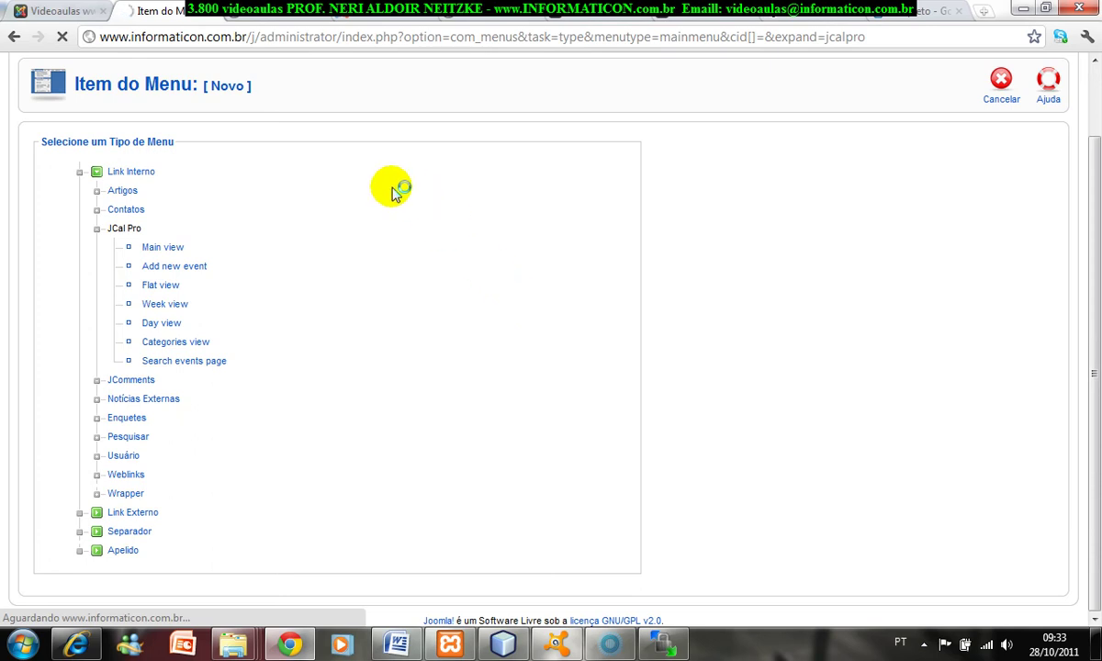
left_click(182, 247)
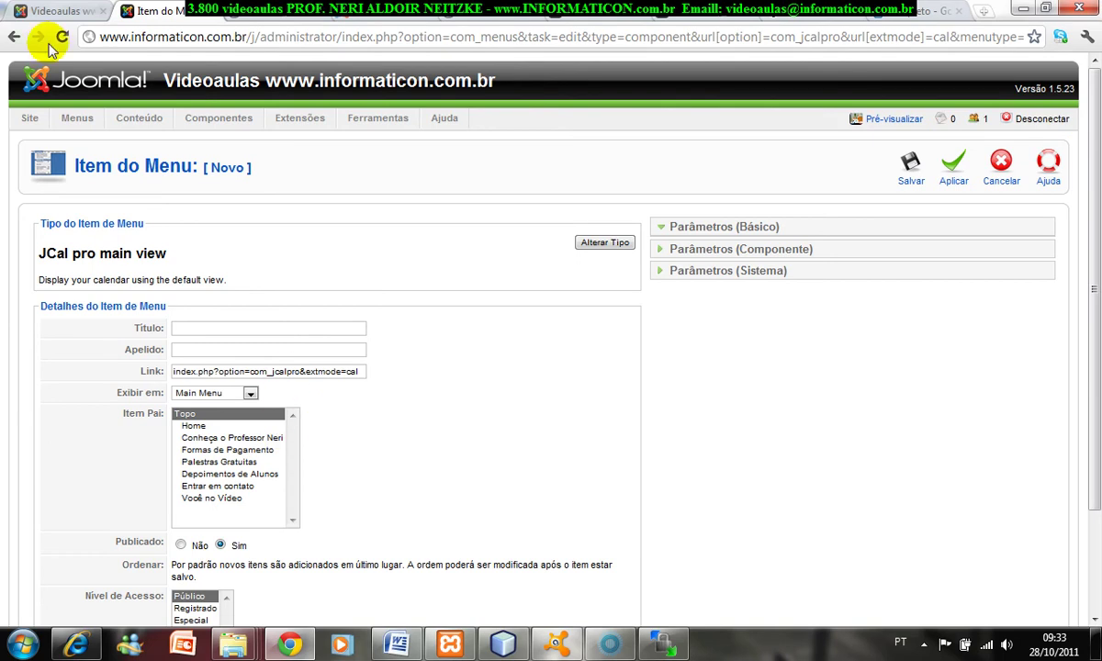
Step: Check the public site's main menu, and title the new menu item "Calendário"
left_click(41, 11)
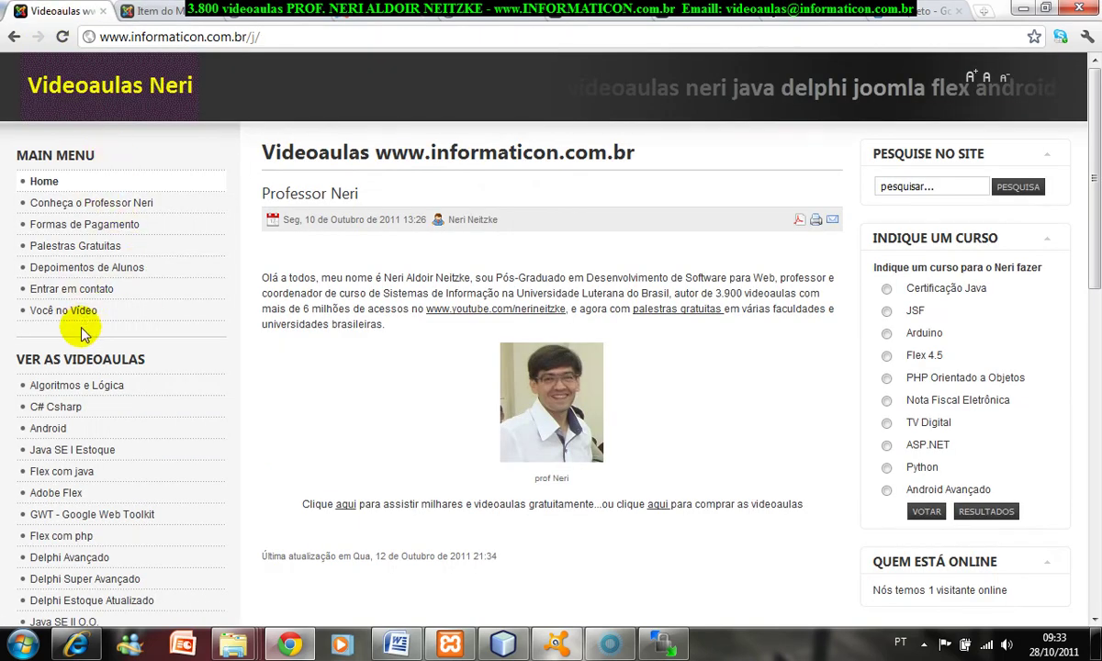
left_click(156, 11)
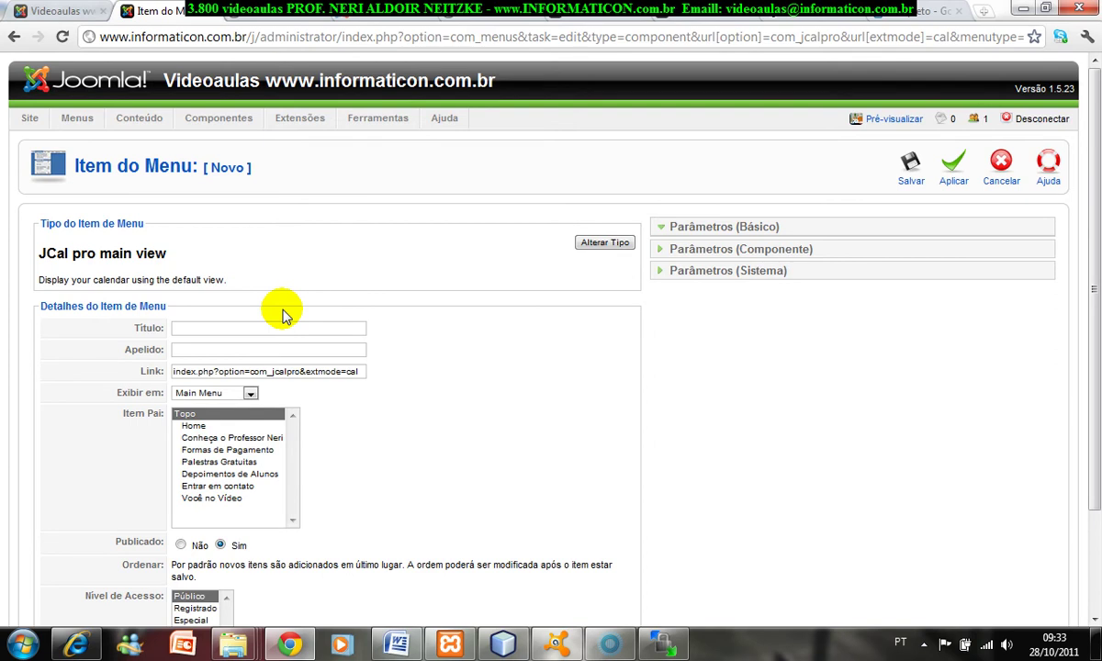
left_click(233, 328)
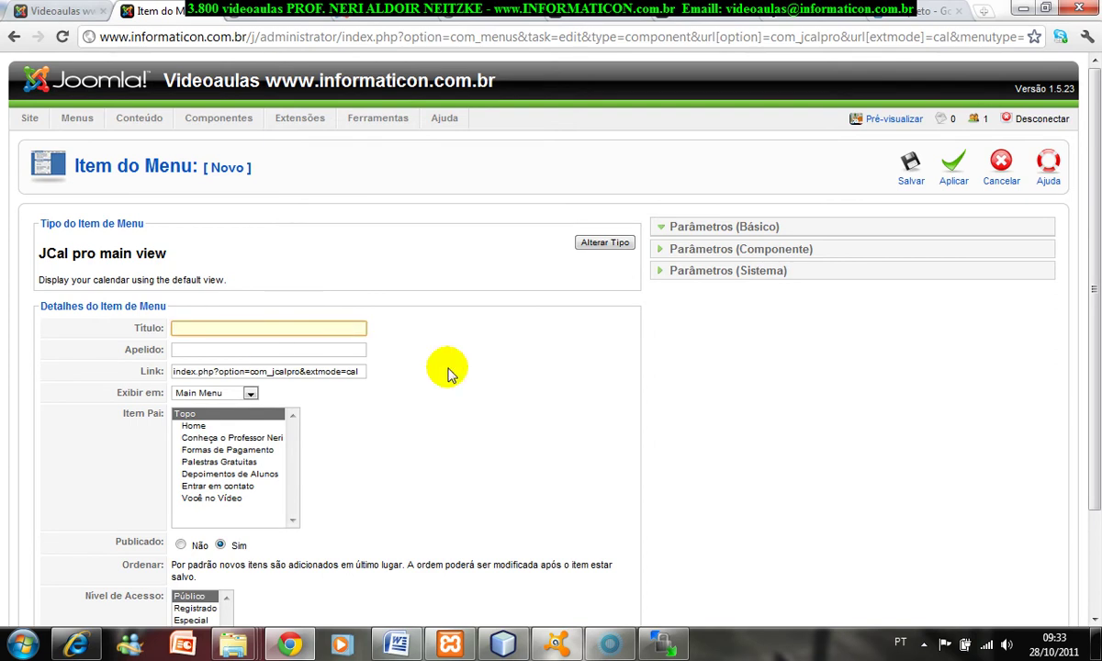
type("Cal")
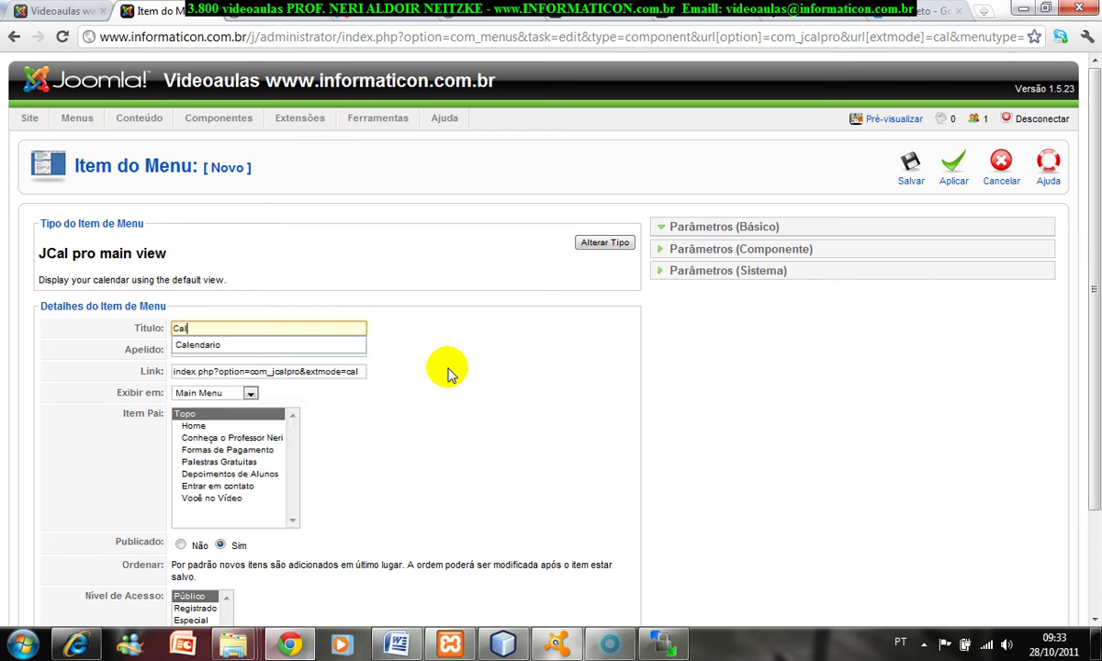
type("endário")
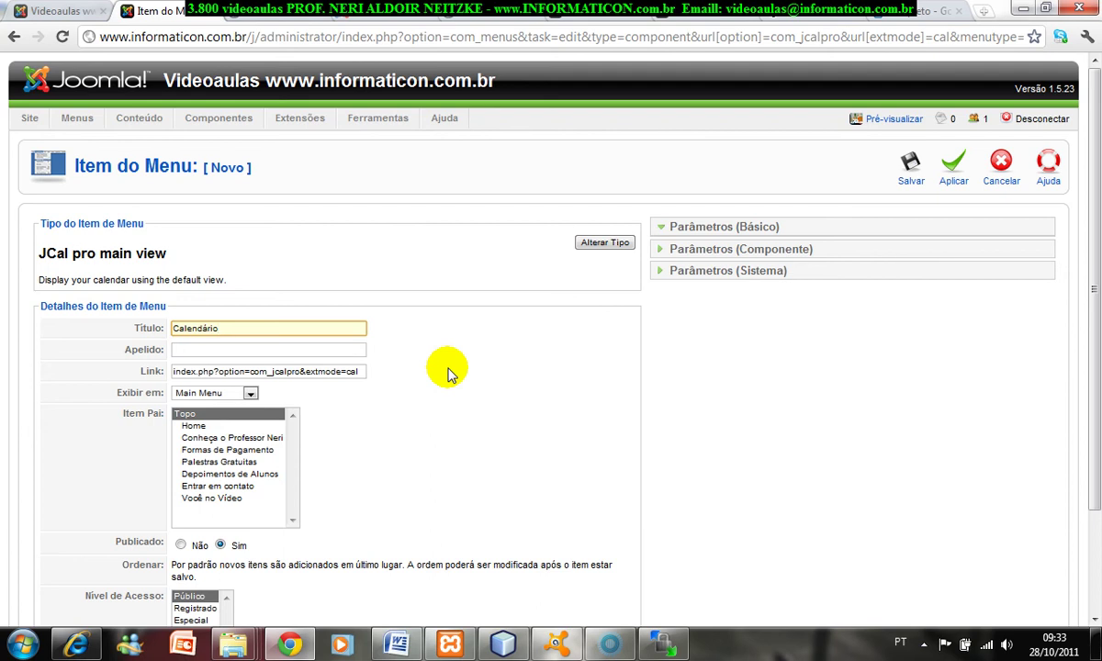
key("Tab")
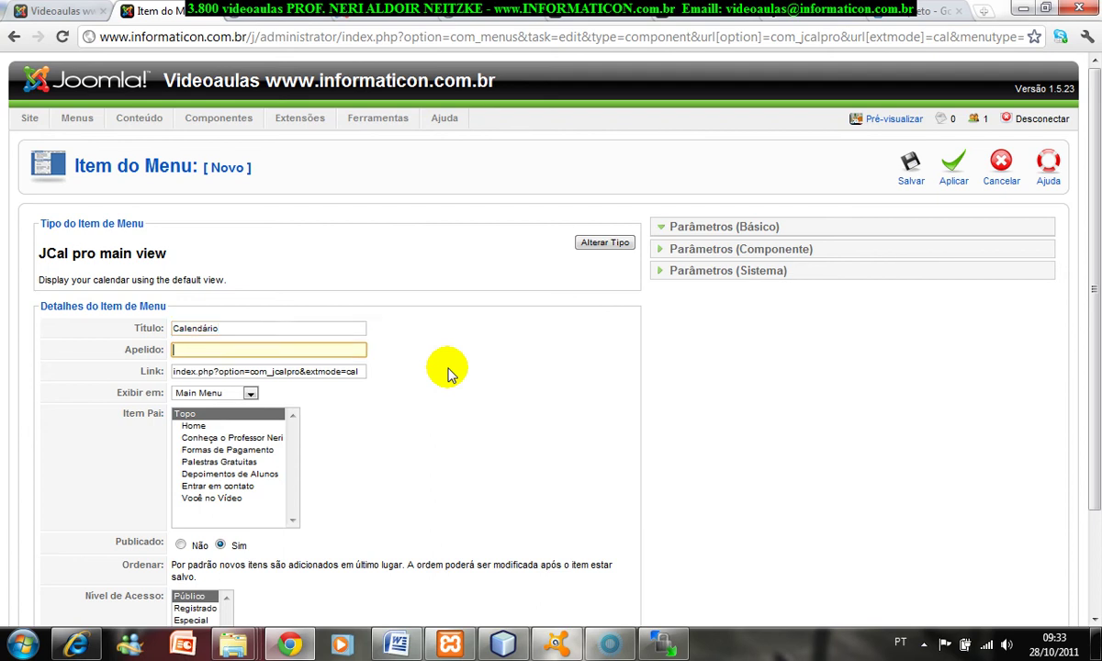
Step: Set the new menu item's alias to "calendario" and review its remaining details
type("calendfa")
key("BackSpace")
key("BackSpace")
key("BackSpace")
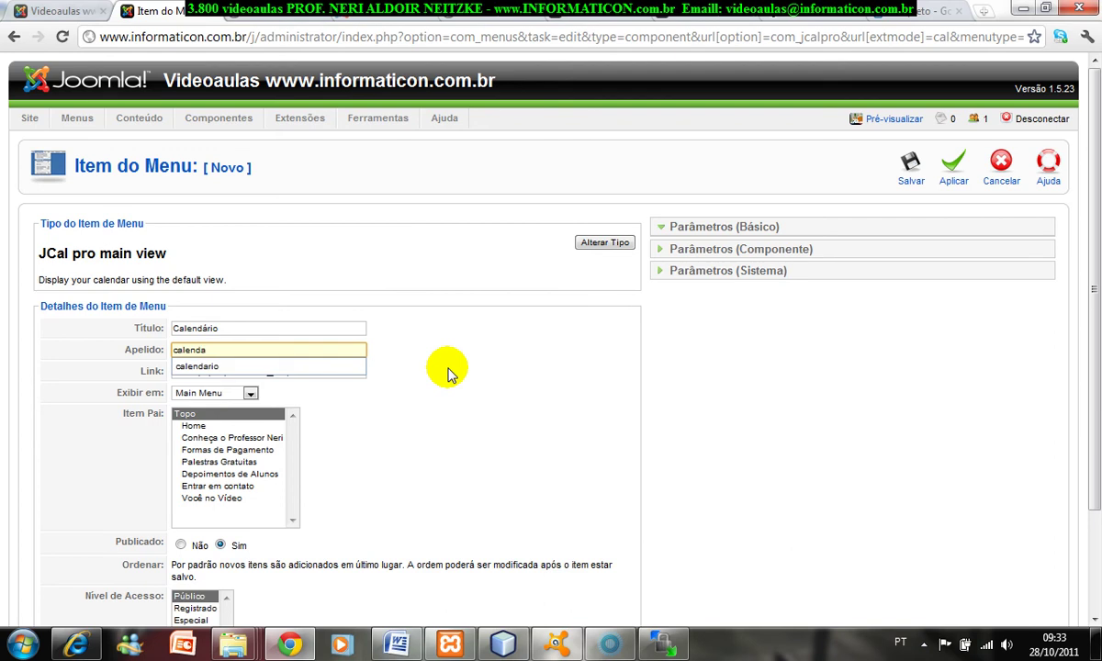
type("ario")
left_click(482, 393)
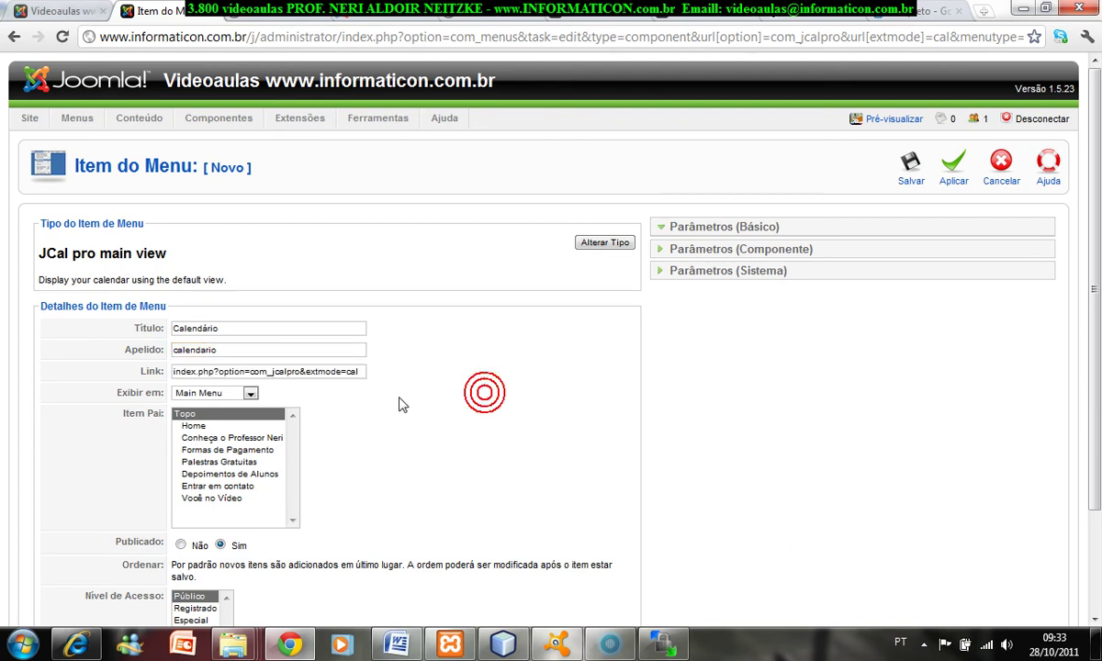
left_click_drag(1090, 217, 1096, 323)
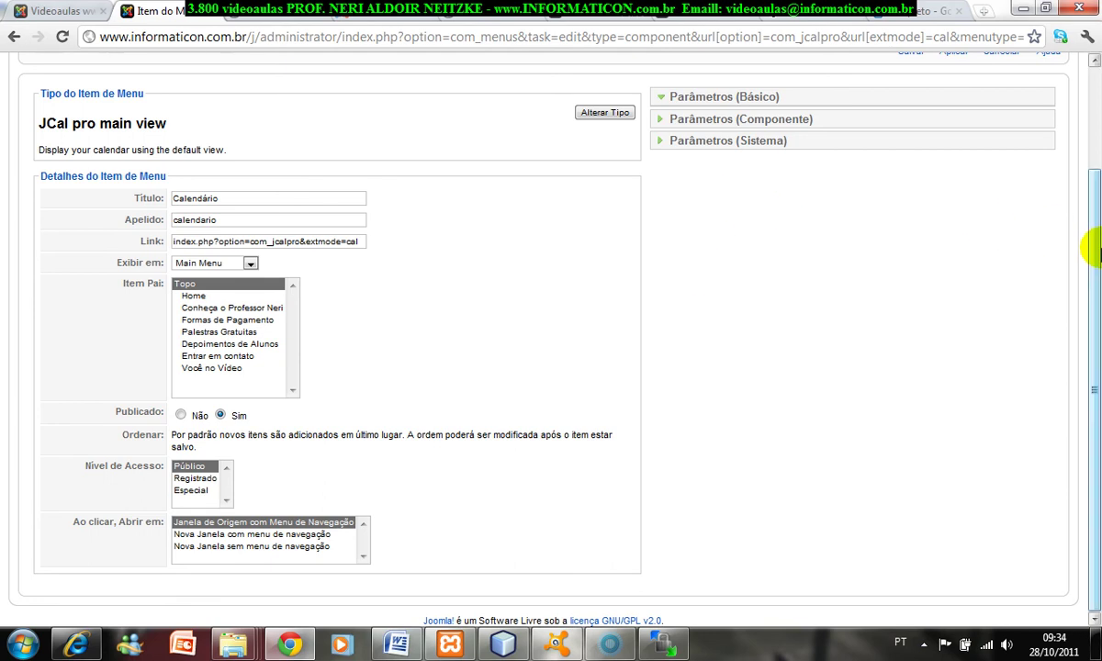
Step: Save the Calendário menu item, reload the public site and open the new Calendário page from its main menu
scroll(1019, 244, "up", 2)
left_click(1010, 174)
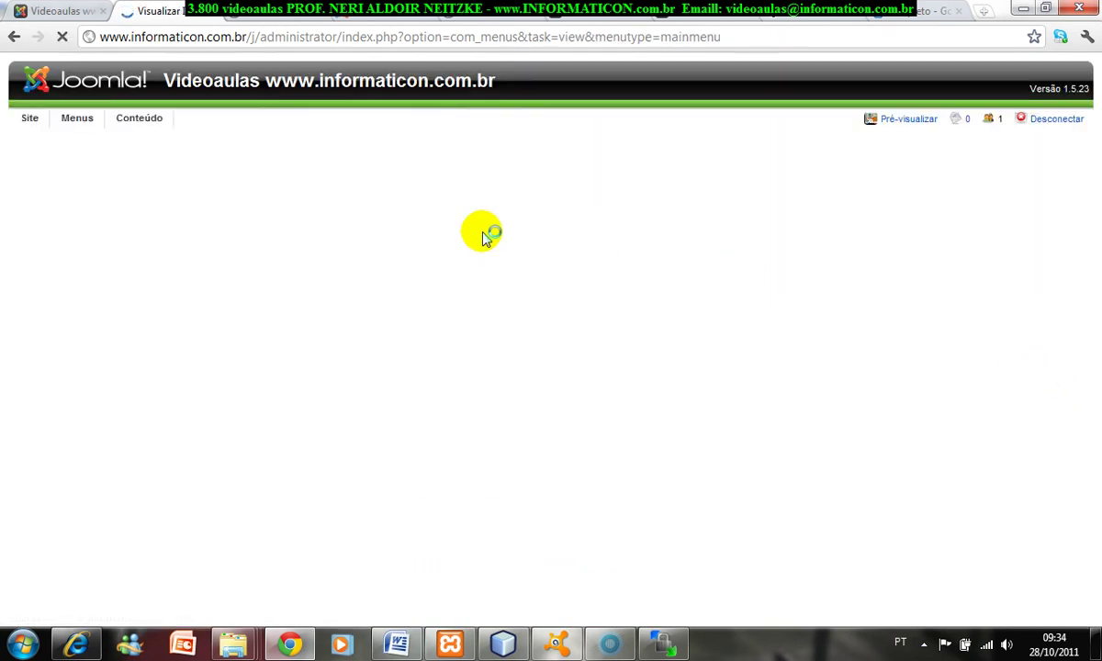
left_click(59, 13)
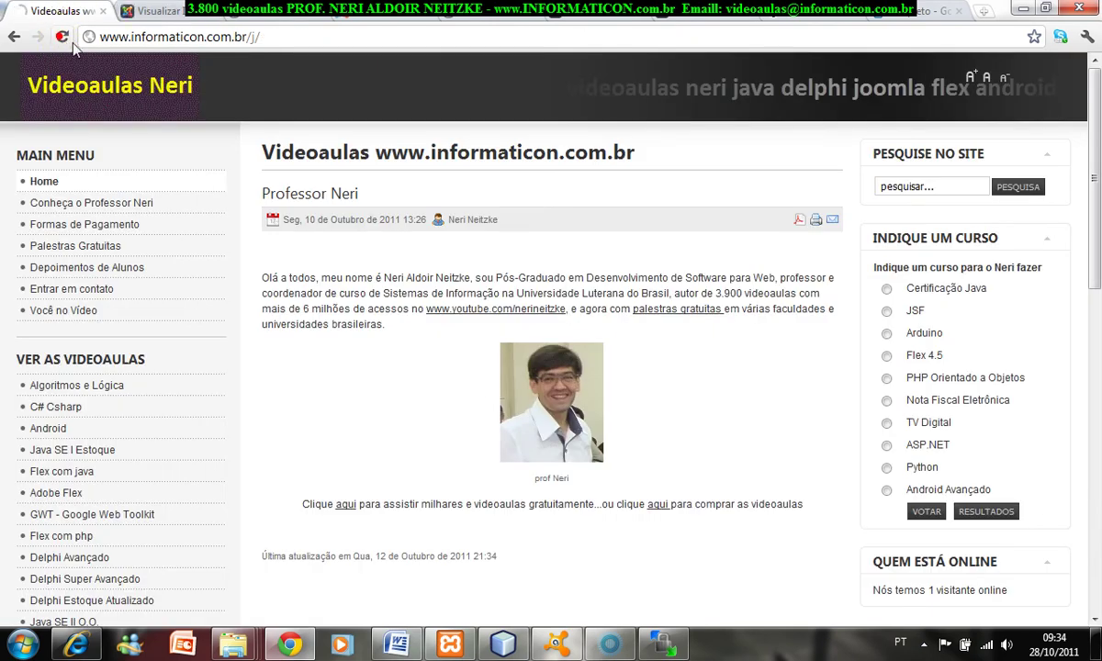
left_click(61, 37)
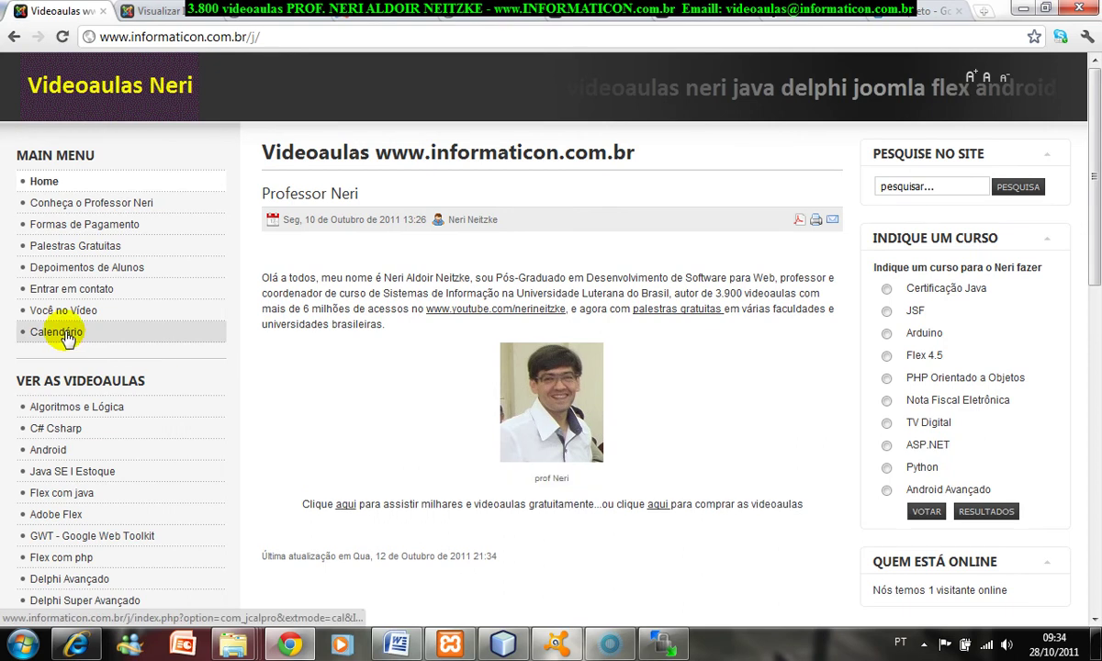
left_click(66, 336)
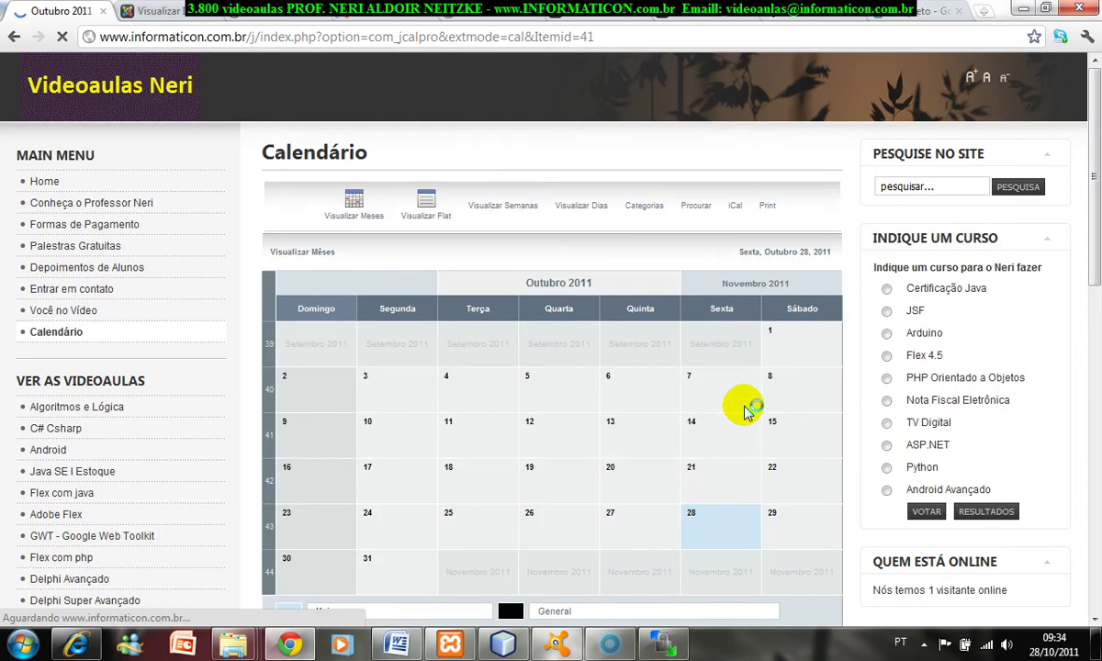
left_click_drag(1095, 119, 1096, 163)
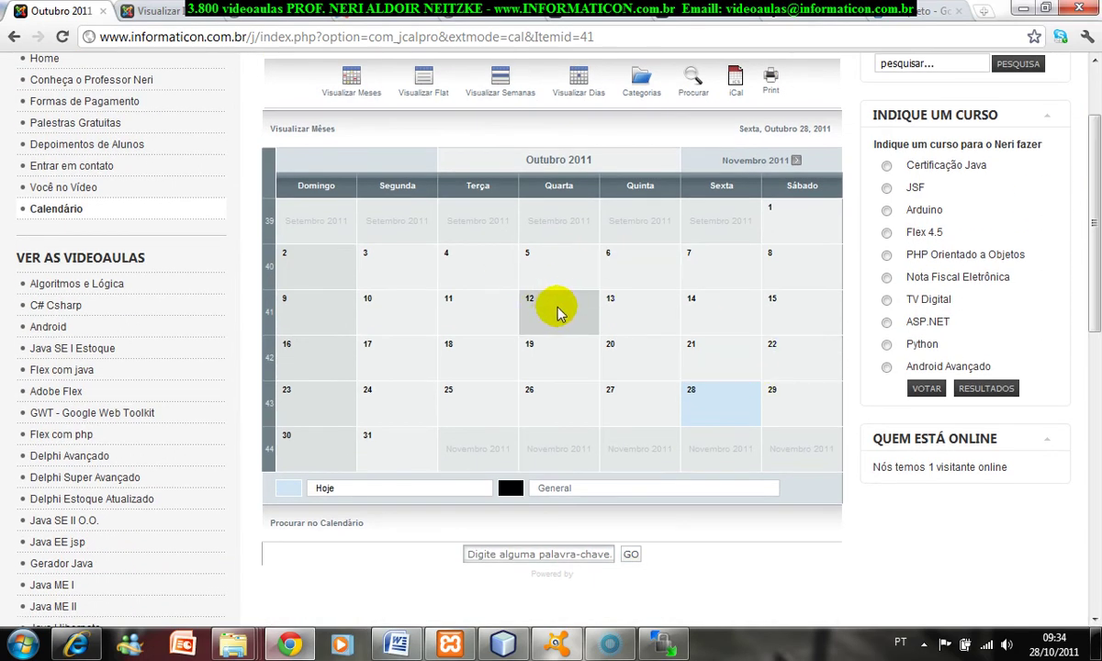
Step: Look through the public calendar's month, flat, day, category and search views, and return to the month view
left_click(354, 82)
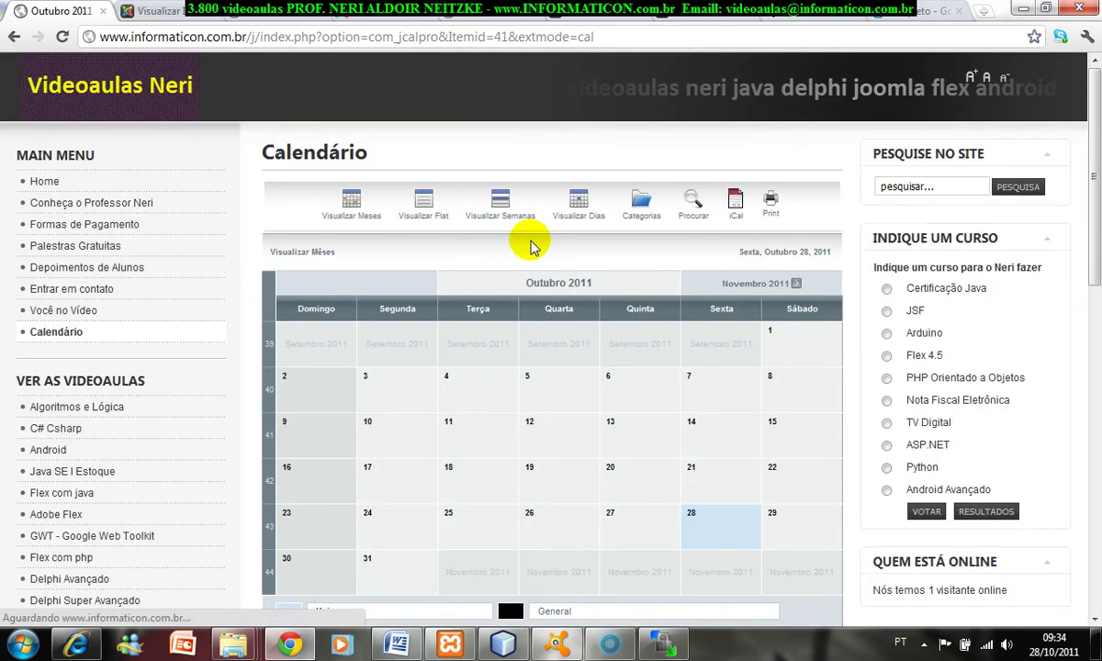
left_click(423, 202)
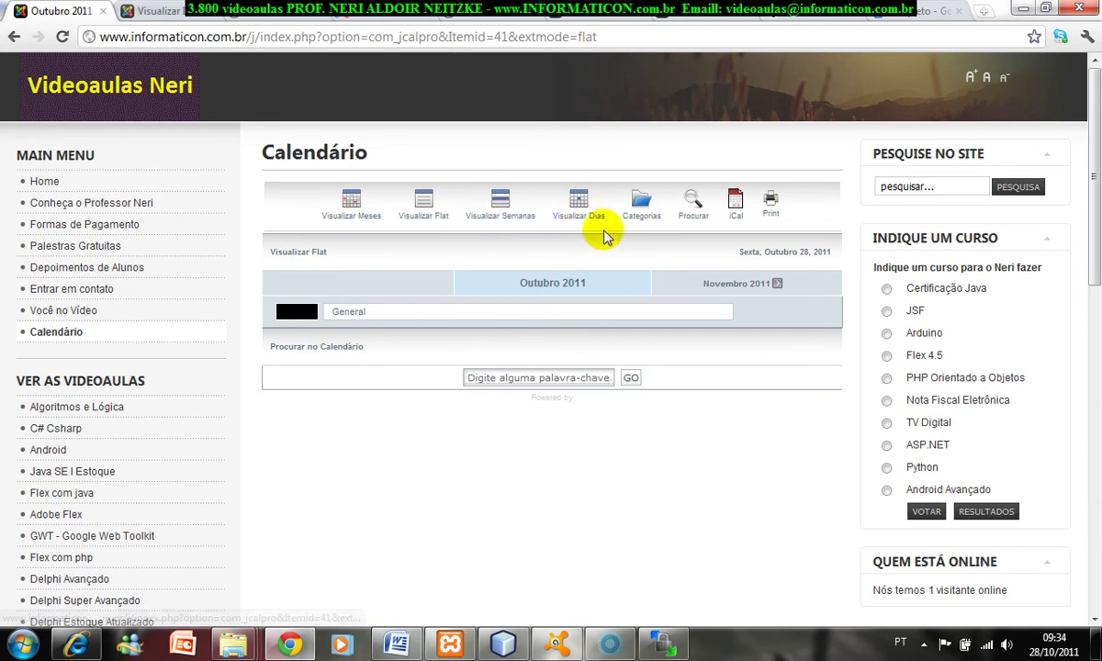
left_click(573, 211)
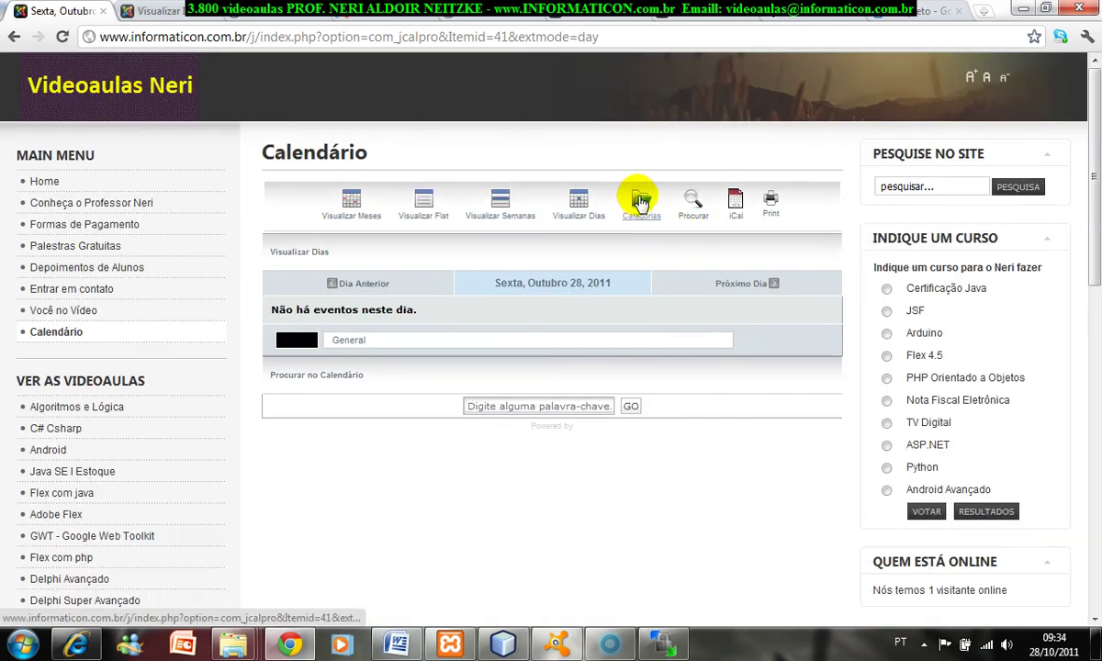
left_click(640, 202)
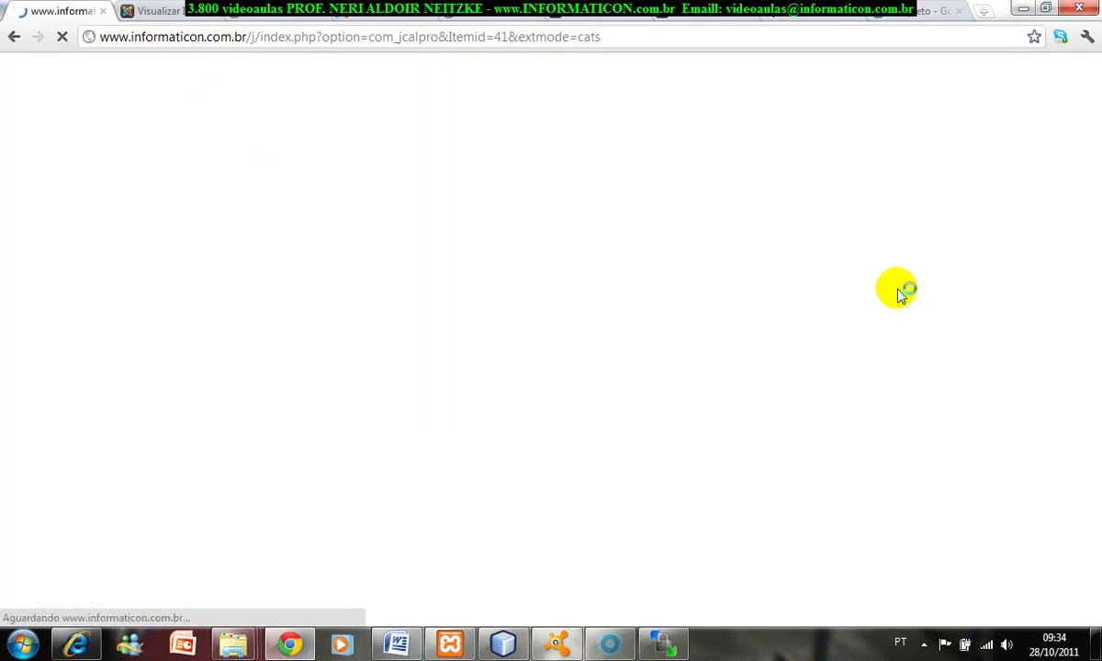
scroll(726, 241, "down", 1)
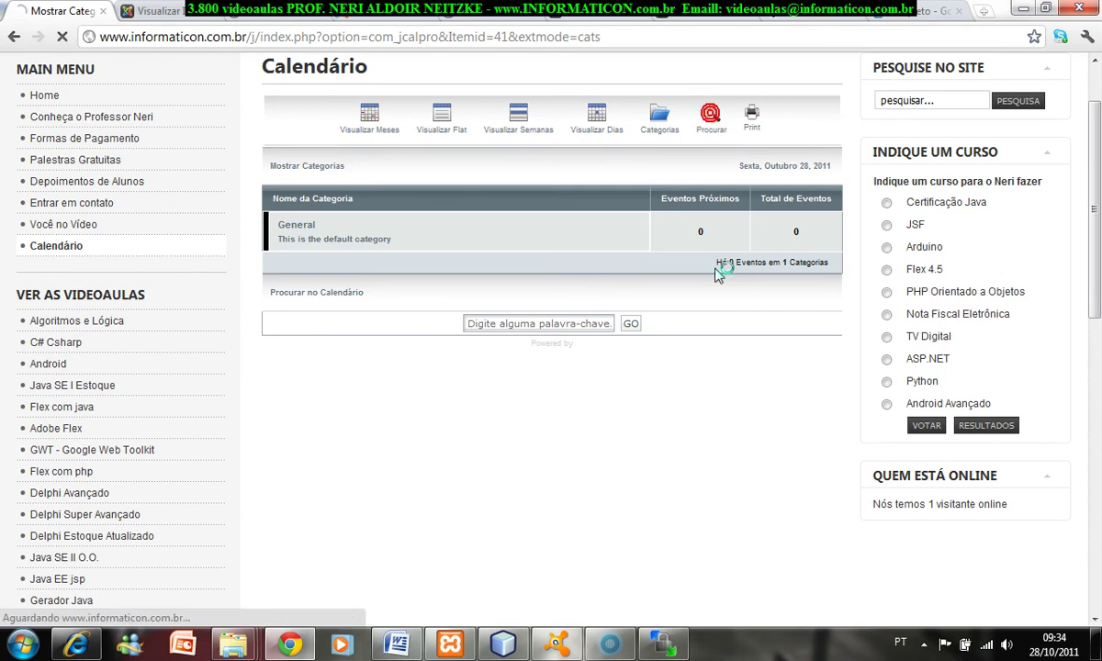
left_click(630, 324)
left_click(492, 282)
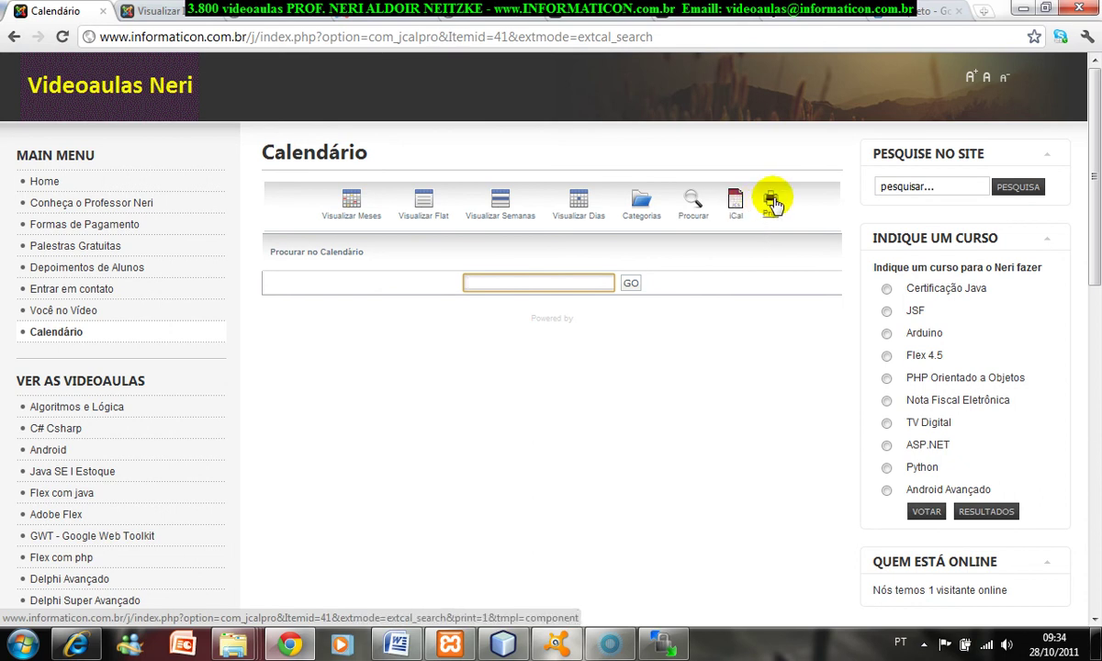
left_click(356, 206)
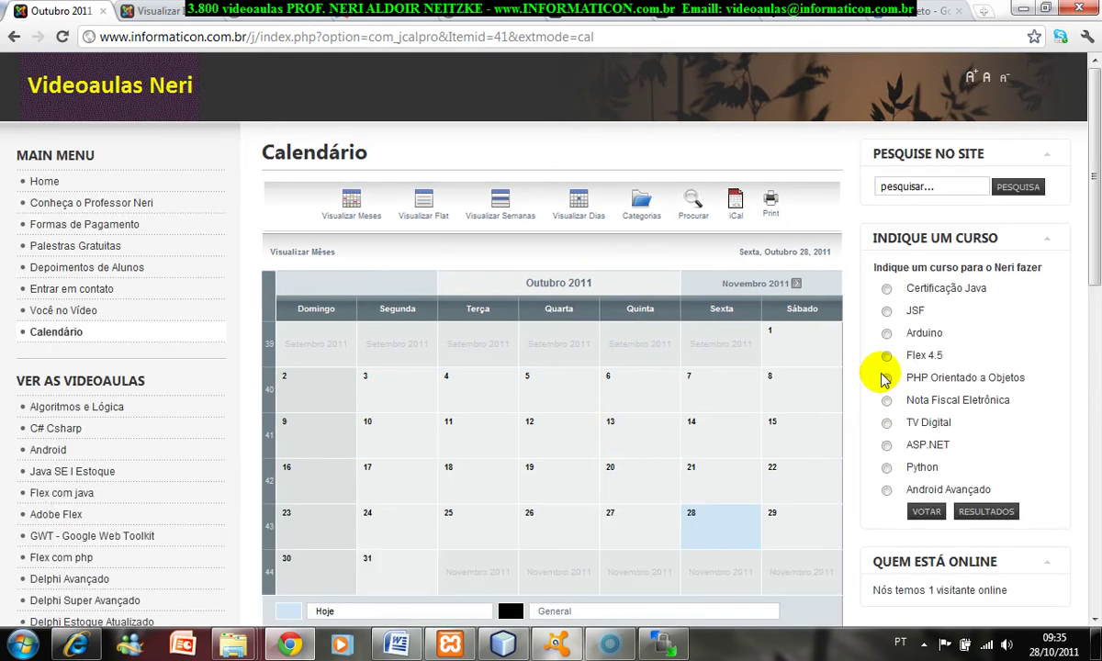
Step: Open the JCal Pro settings in the Joomla administration and review the general configuration options
left_click(186, 16)
mouse_move(206, 116)
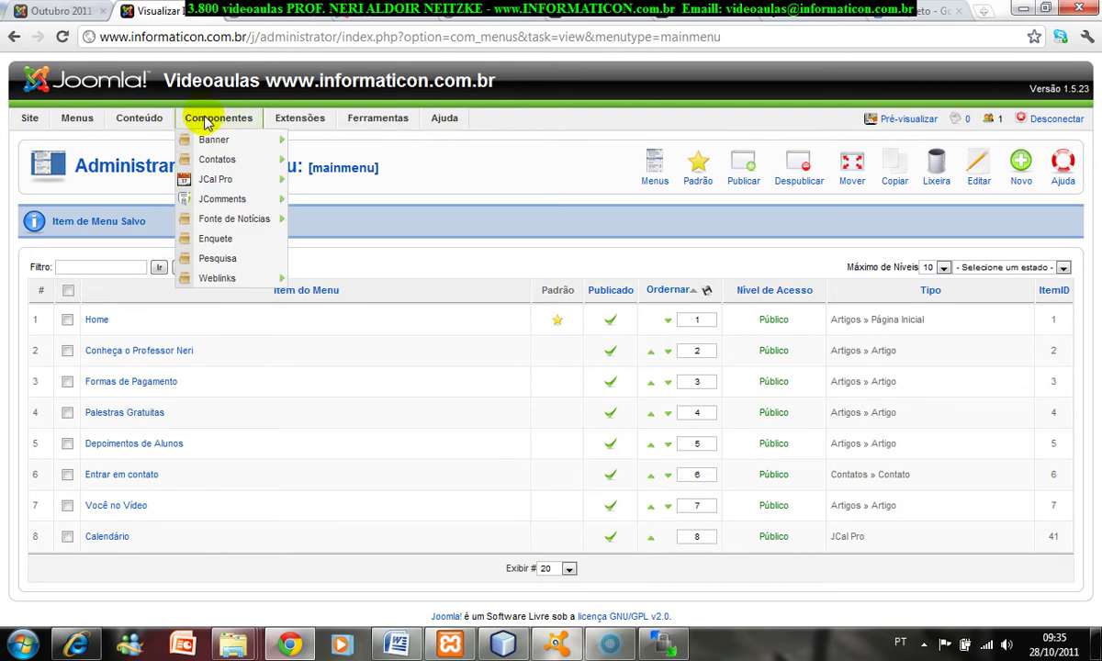
left_click(216, 180)
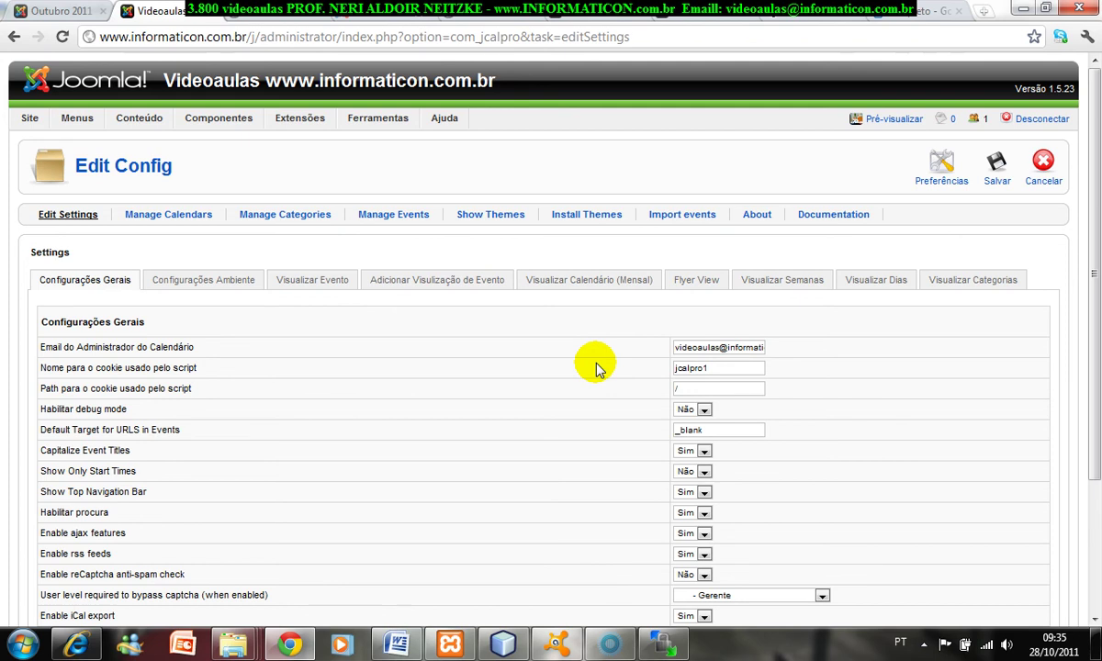
scroll(477, 393, "down", 3)
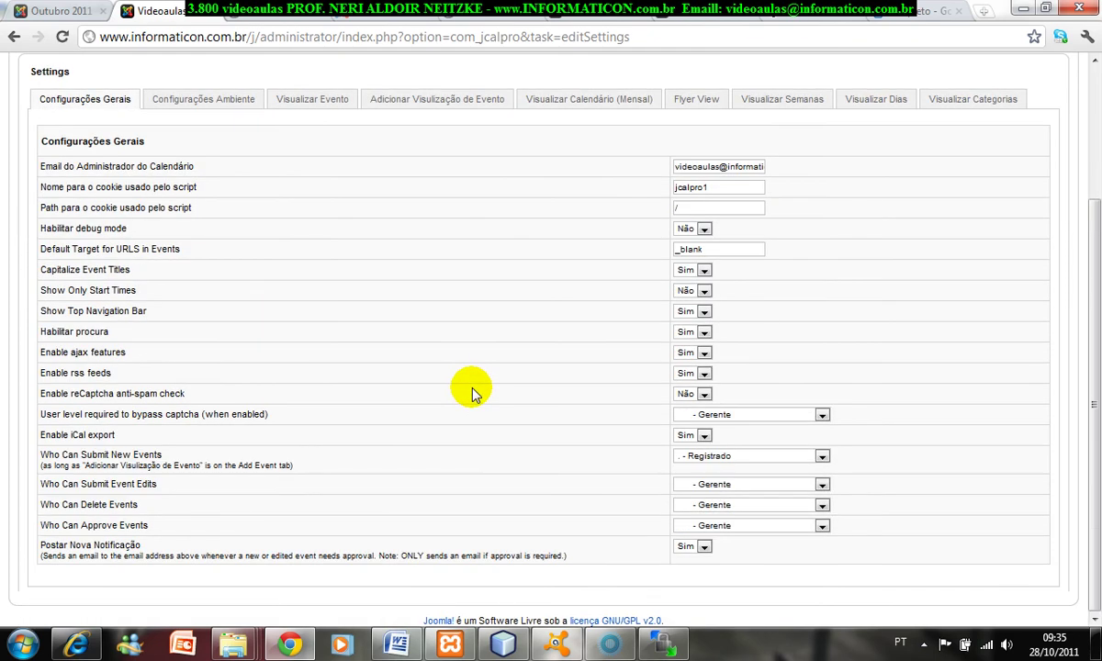
scroll(467, 387, "up", 3)
scroll(363, 368, "down", 1)
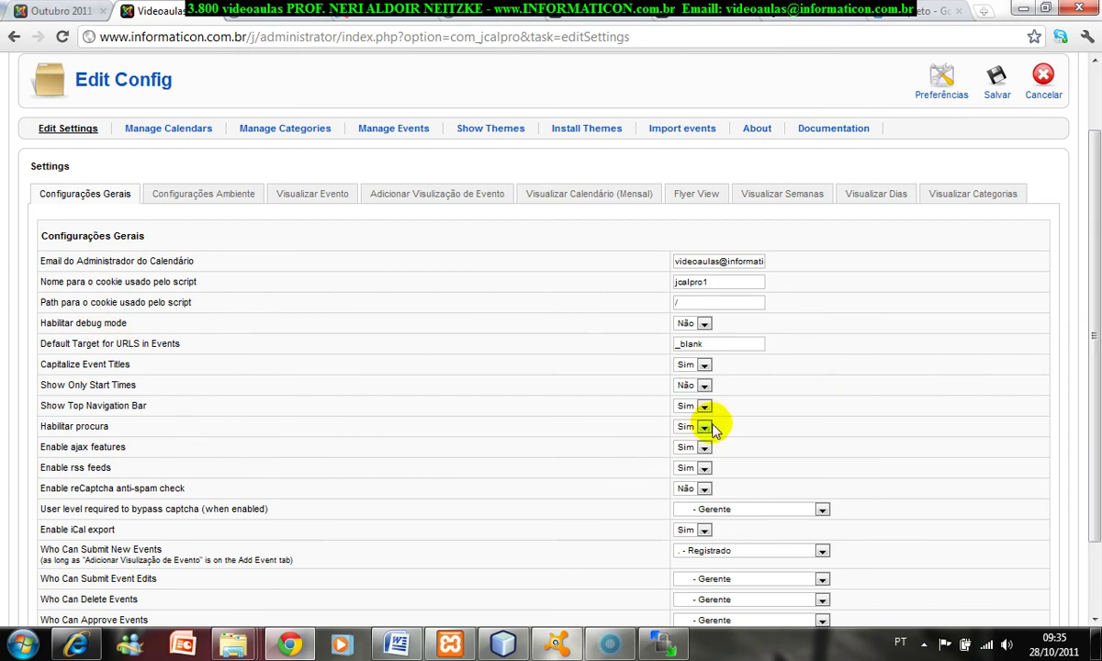
left_click_drag(1092, 341, 1093, 362)
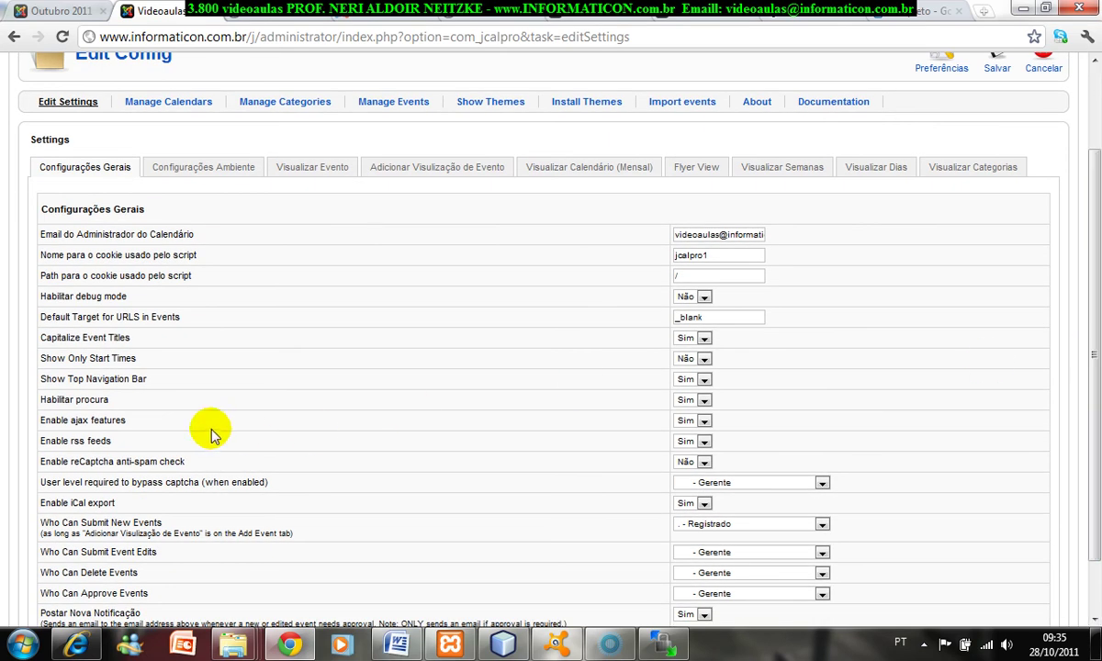
left_click_drag(1092, 393, 1092, 443)
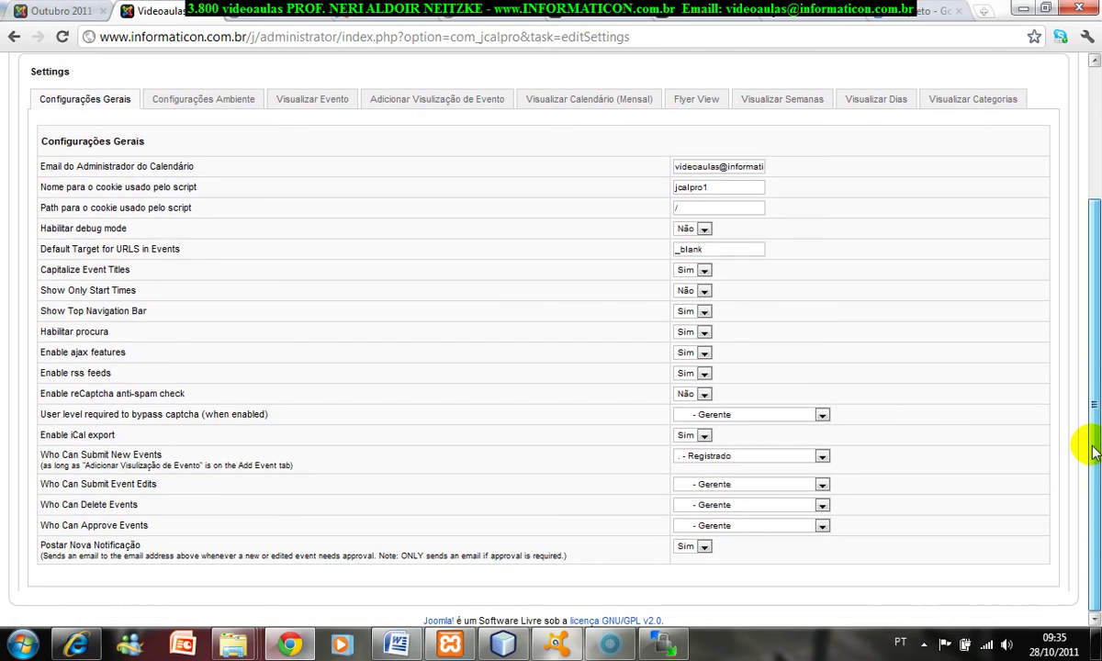
Step: Check the user-level choices for submitting event edits and deleting events, and the Postar Nova Notificação option
left_click(823, 485)
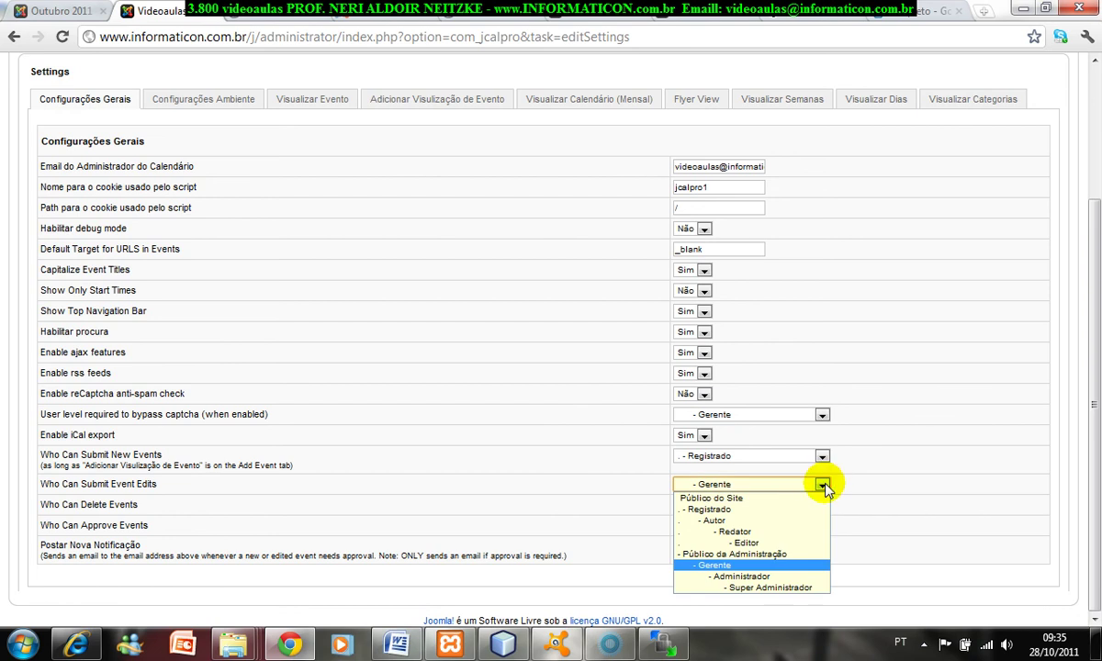
left_click(823, 485)
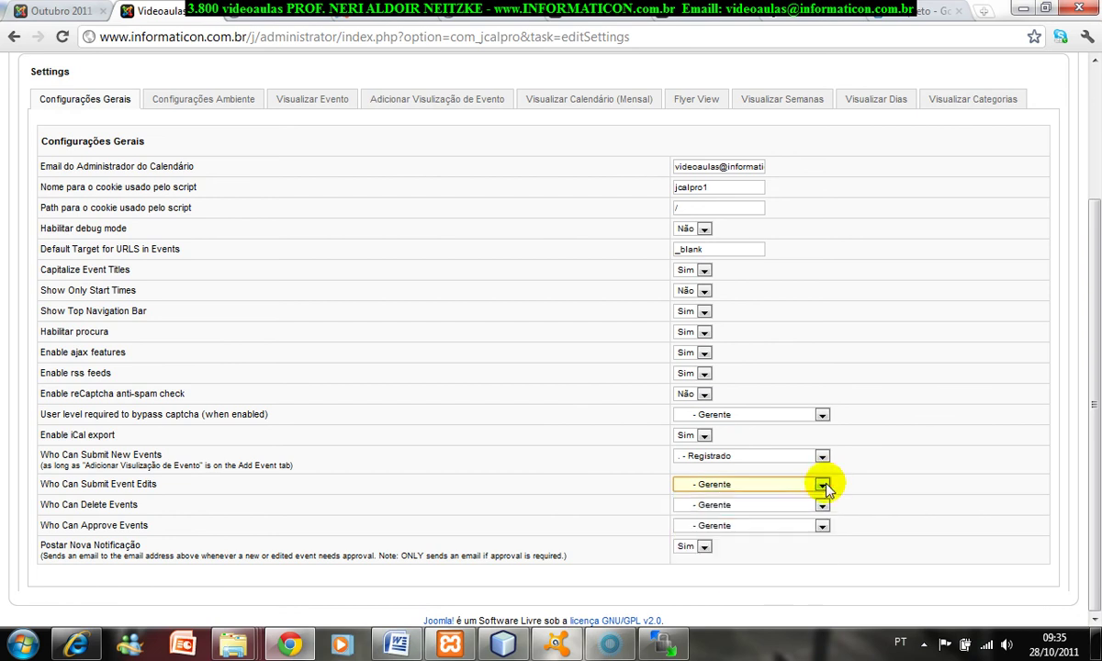
left_click(823, 505)
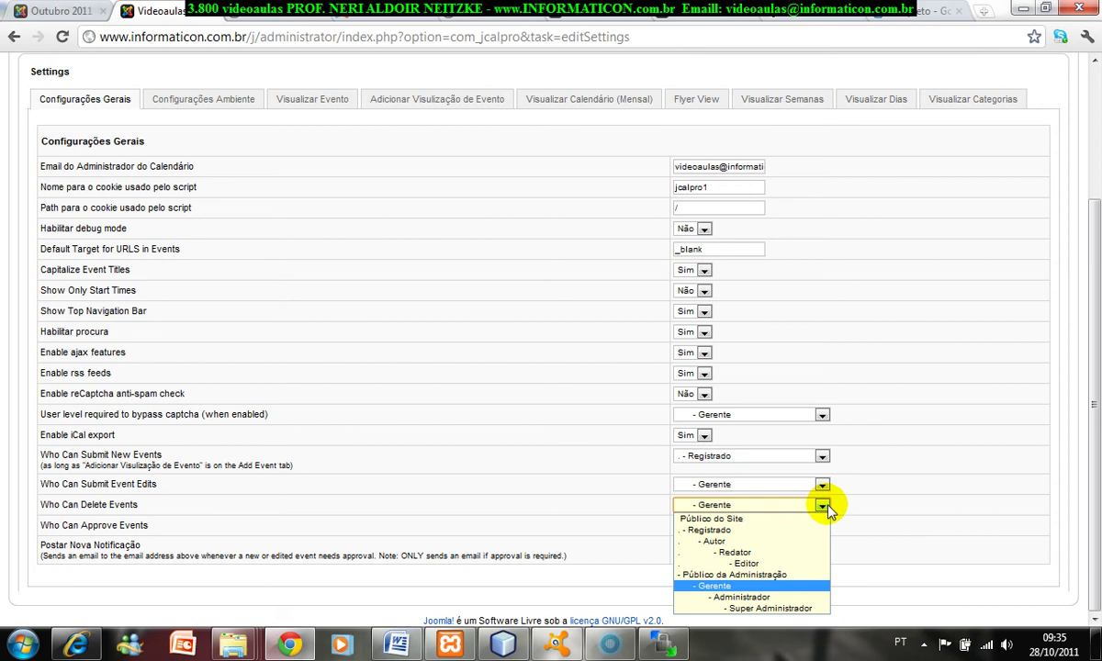
left_click(825, 506)
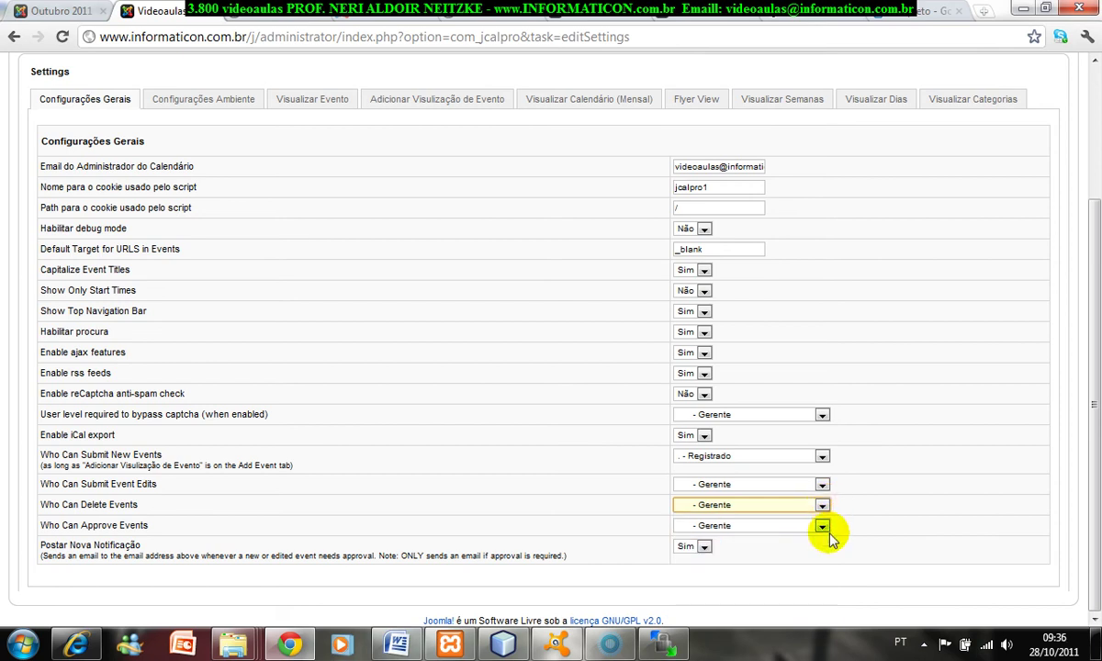
left_click(706, 547)
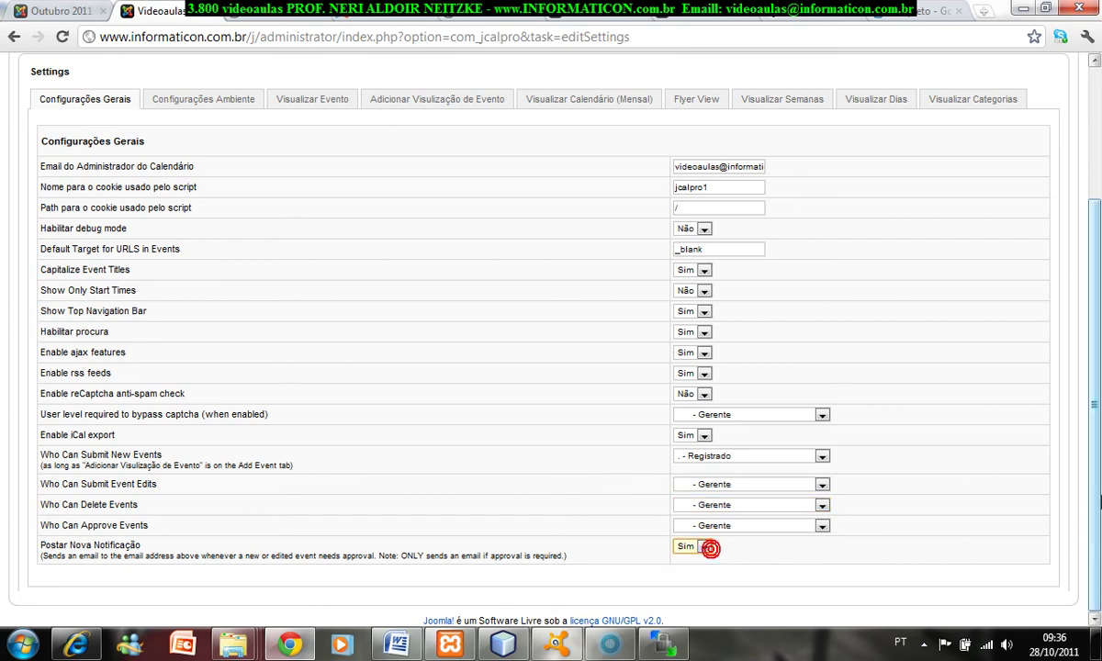
scroll(1092, 349, "up", 3)
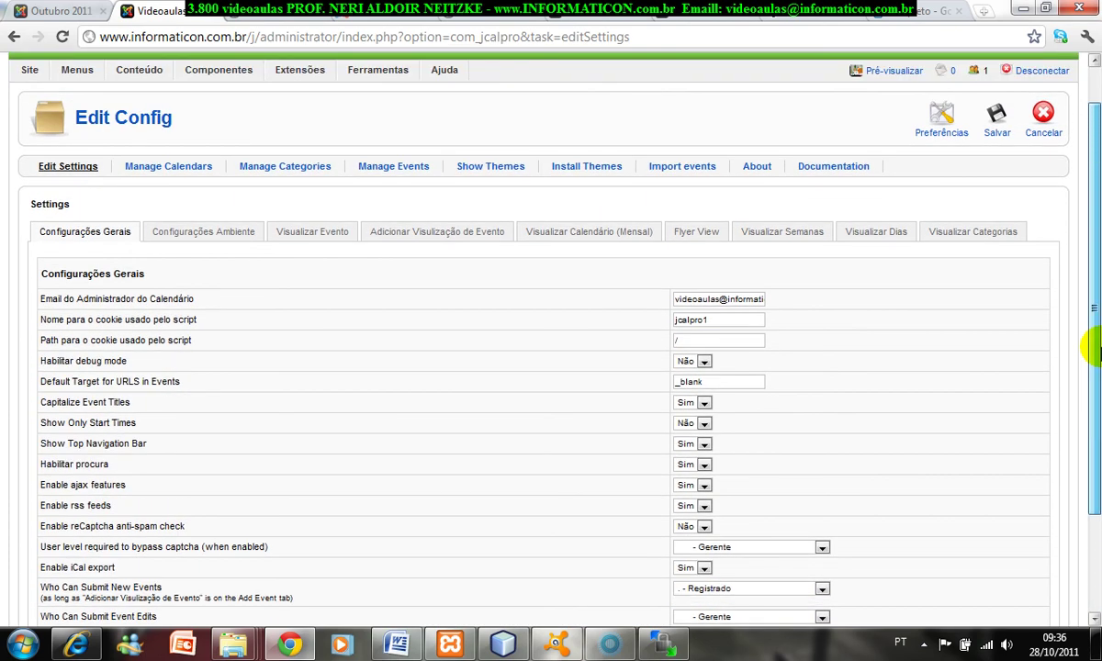
Step: Set the daylight-saving time zone to America/Buenos Aires in JCal Pro's environment settings
left_click(182, 231)
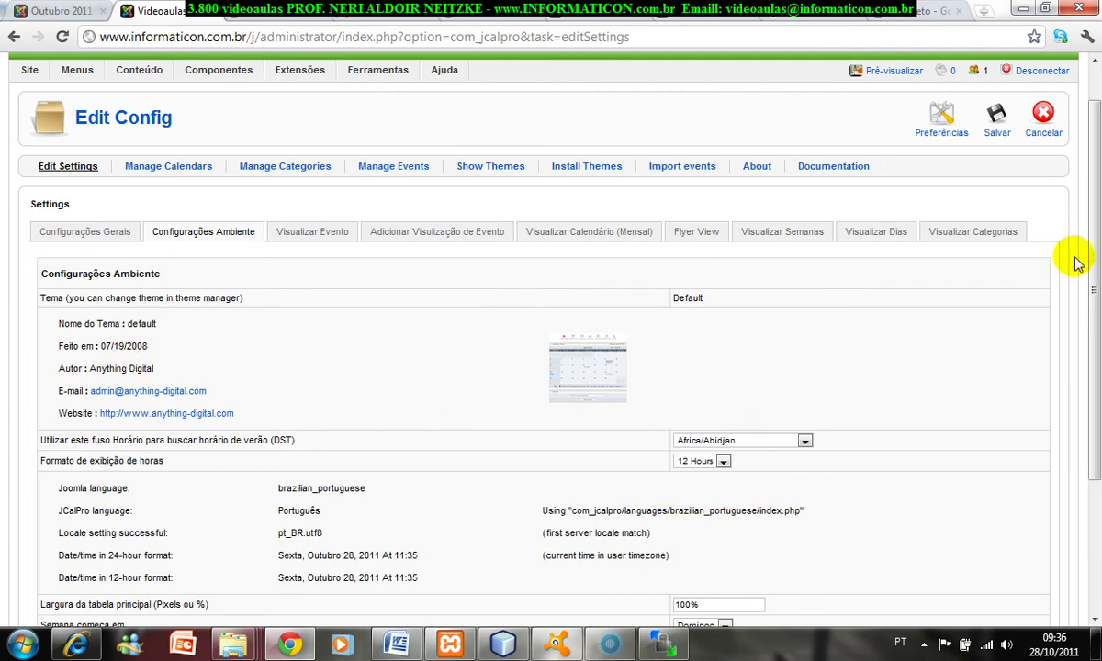
left_click(795, 443)
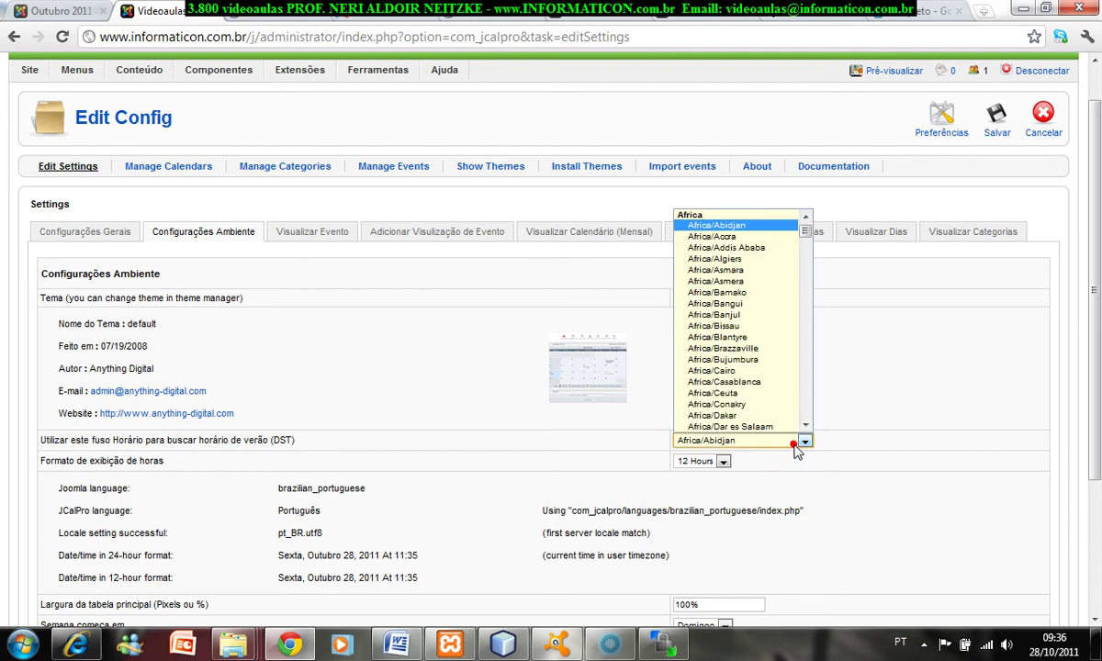
left_click_drag(806, 226, 817, 265)
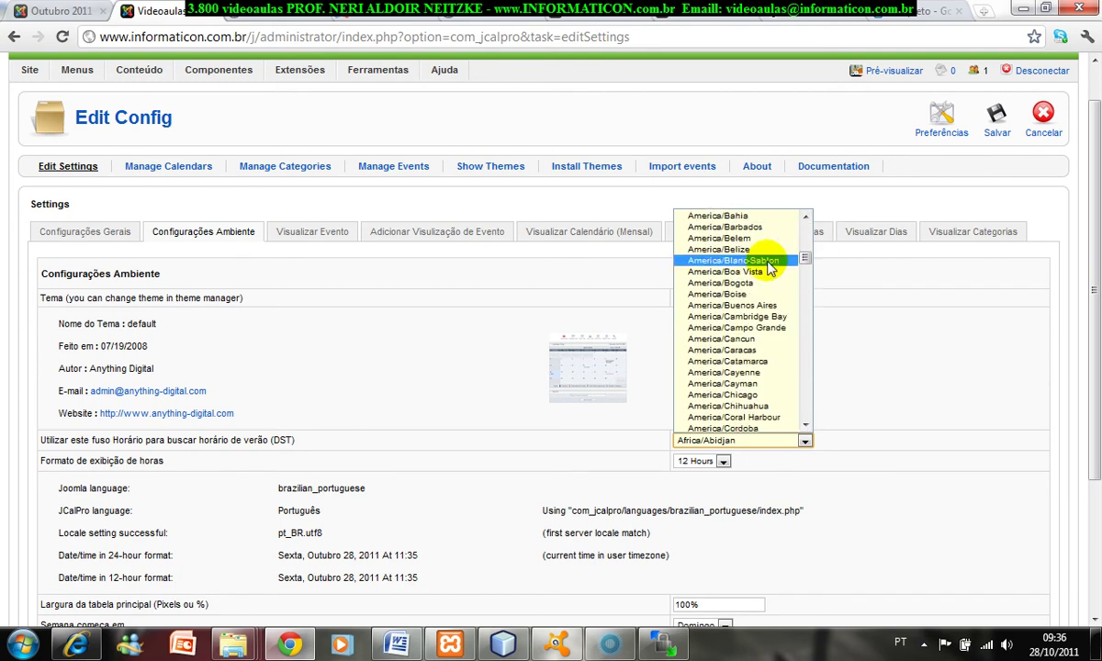
left_click(771, 306)
Step: Set the week to start on Segunda, comparing the setting with the weekday order on the public calendar
left_click_drag(1095, 248, 1093, 399)
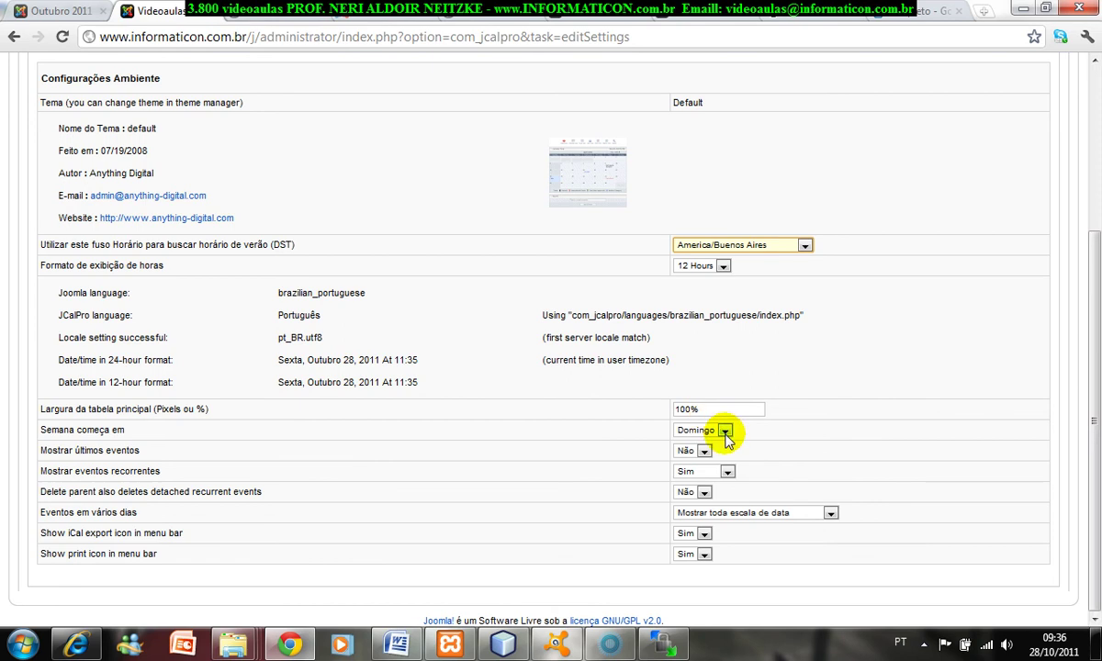
left_click(44, 11)
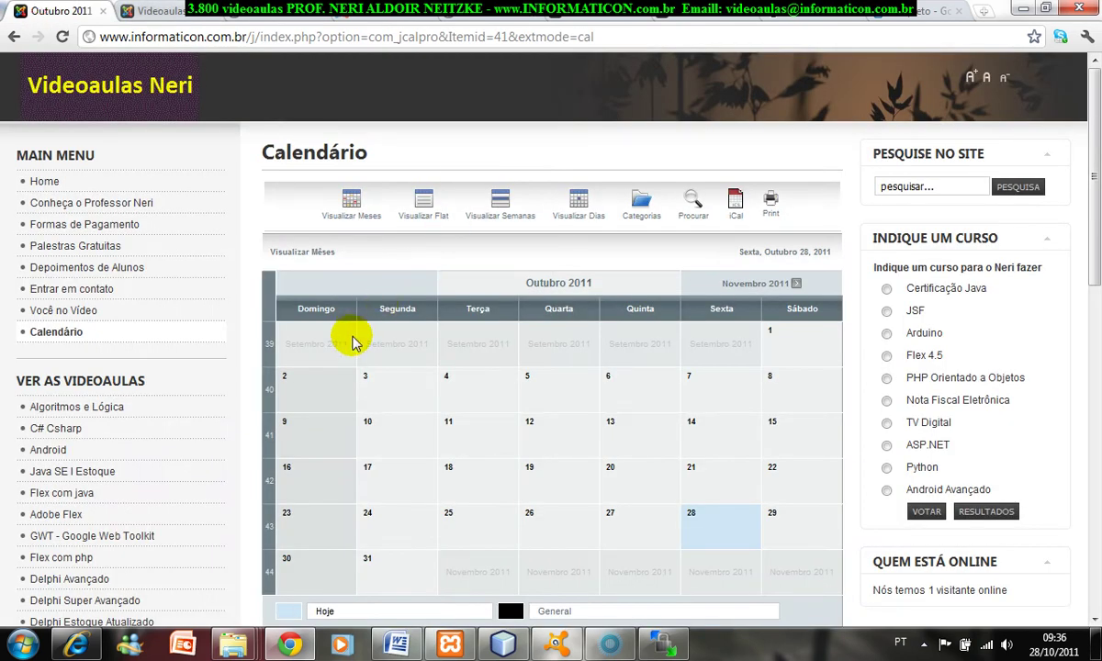
left_click(170, 10)
left_click(714, 435)
left_click(709, 449)
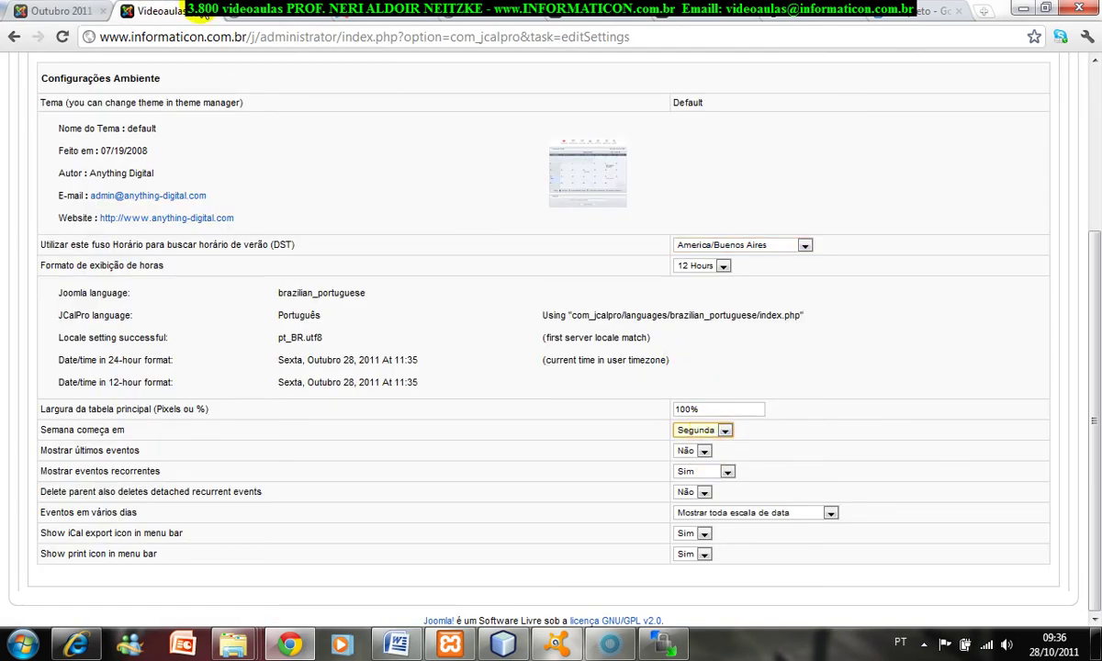
left_click(50, 11)
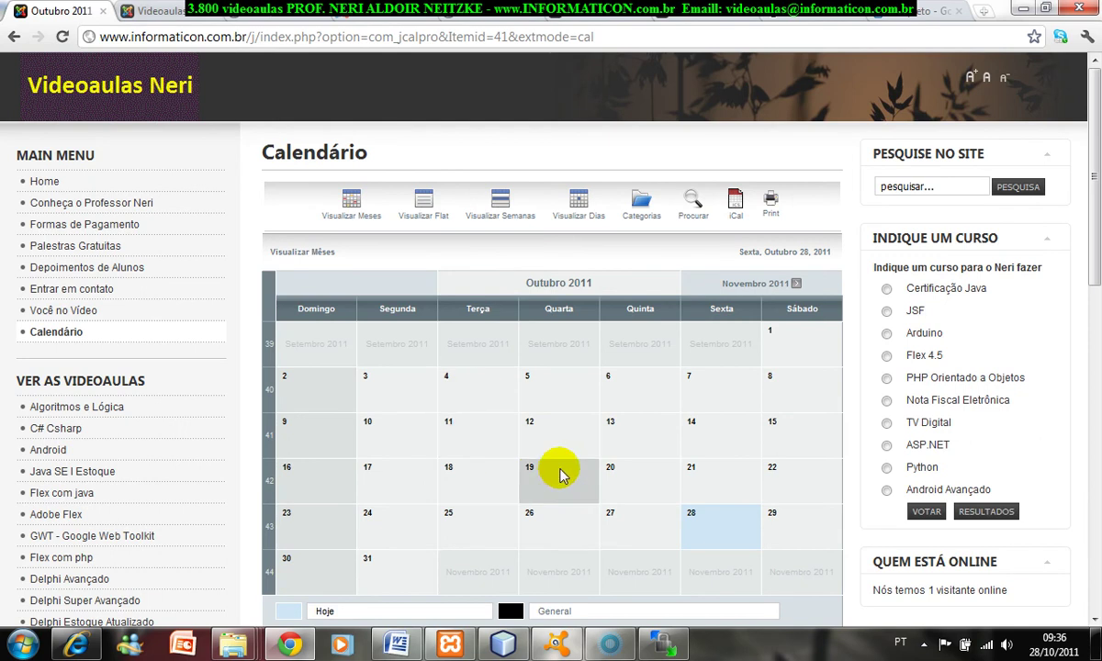
left_click(167, 11)
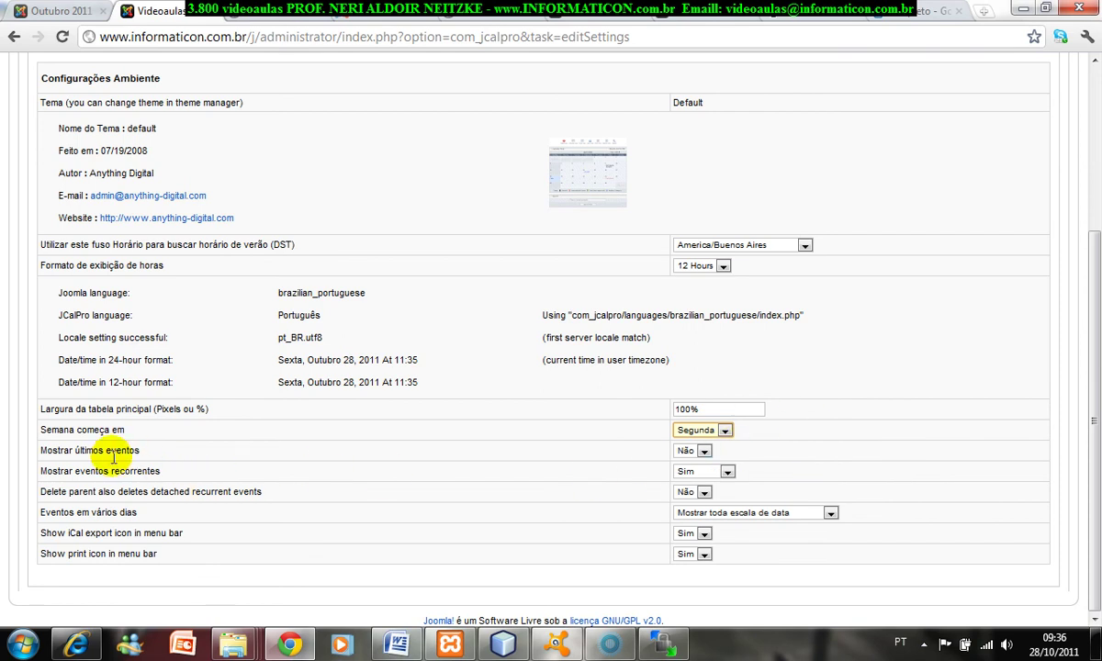
Step: Check the choices for Mostrar últimos eventos, and open the Visualizar Evento settings
left_click(704, 452)
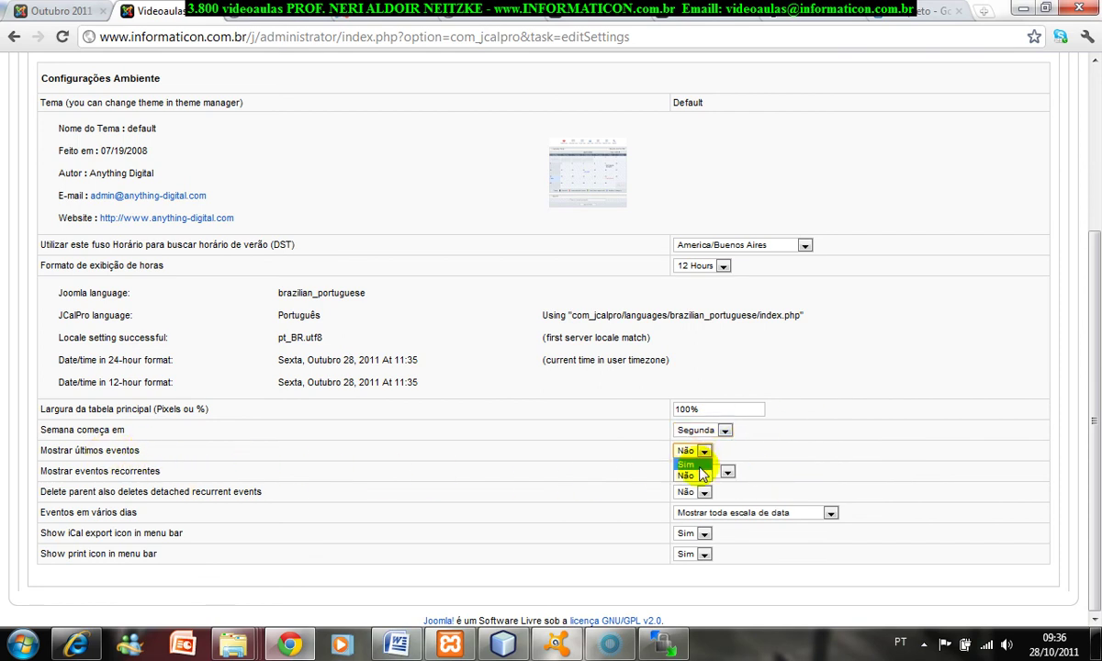
left_click(542, 416)
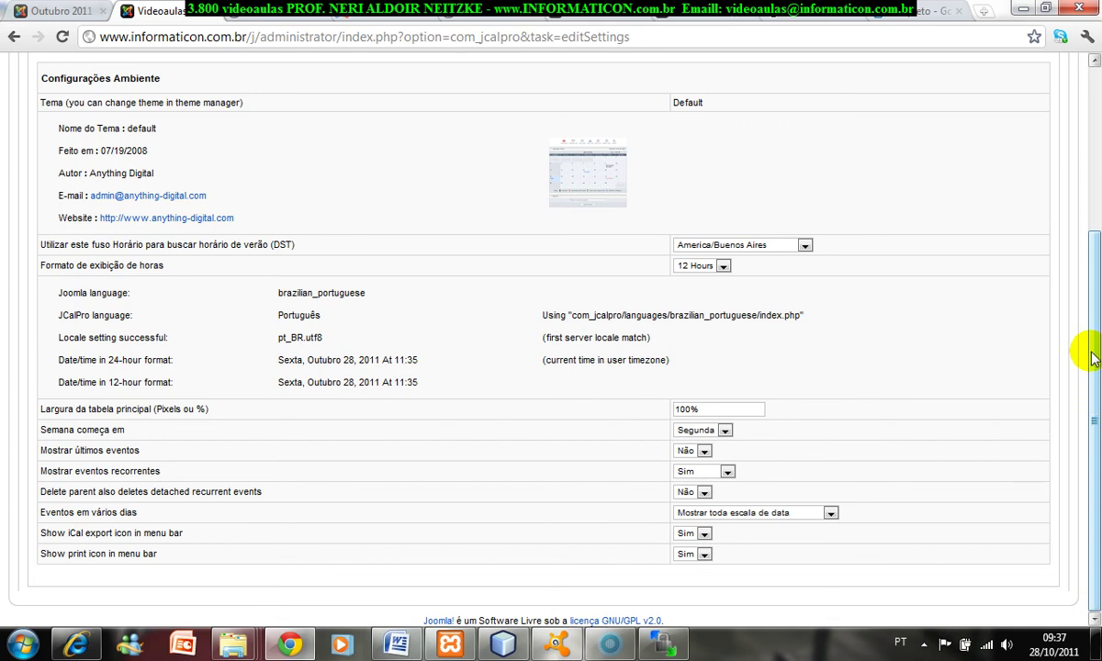
left_click_drag(1096, 365, 1096, 260)
left_click(326, 192)
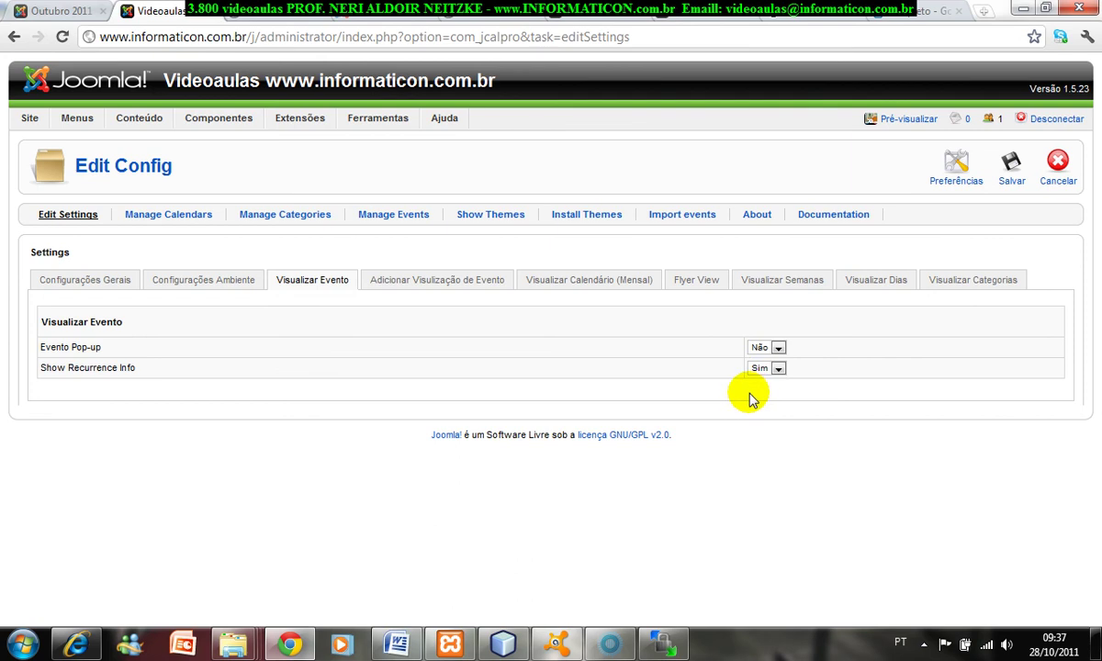
Step: Review the settings for adding events and for the monthly, flyer, weekly, daily and category views, and dismiss the Windows colour-scheme dialog
left_click(421, 283)
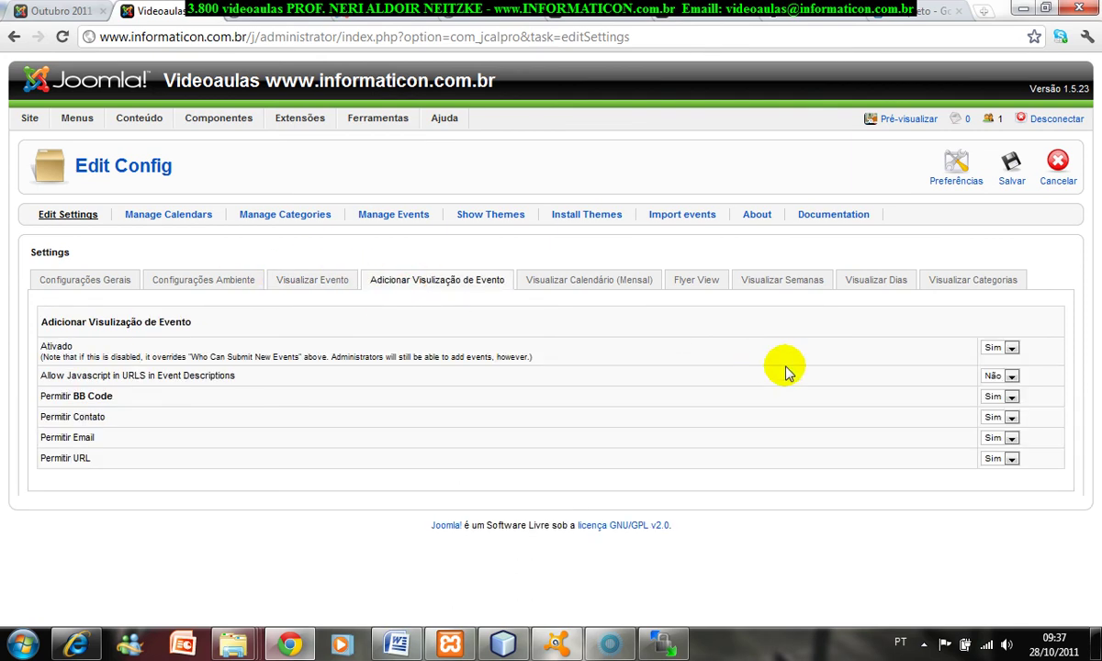
left_click(575, 280)
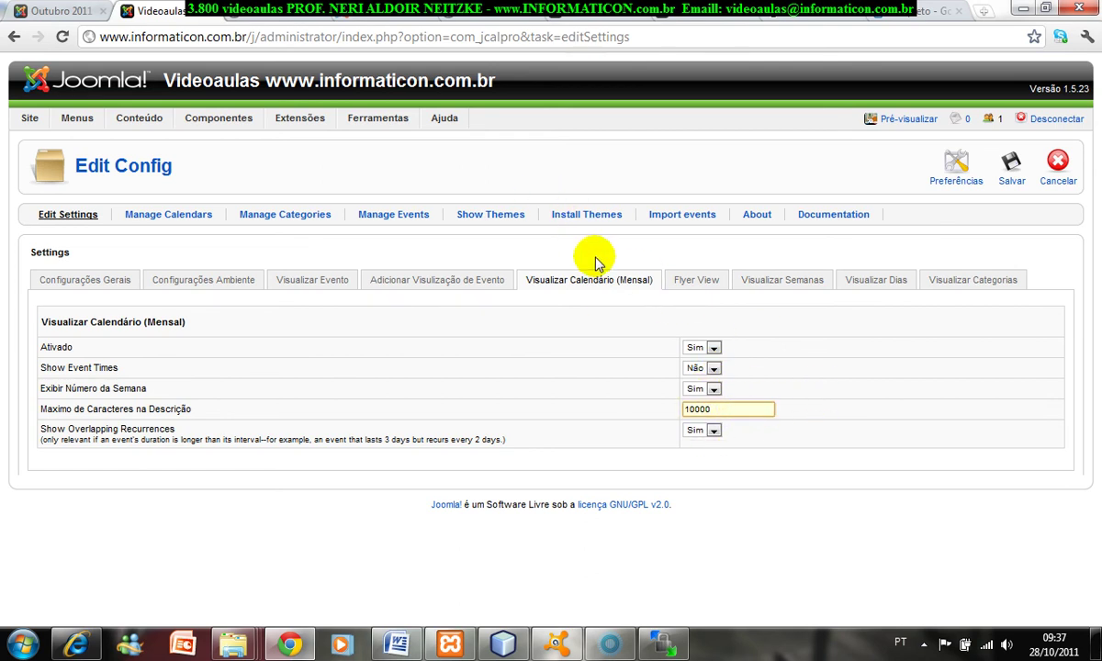
left_click(691, 282)
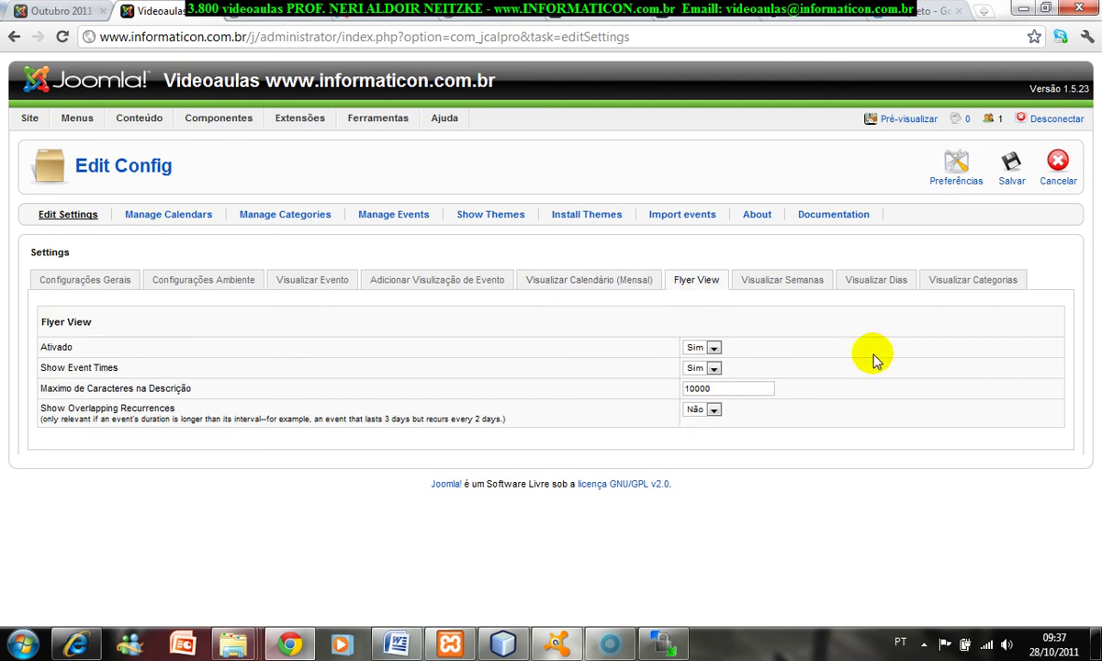
left_click(790, 282)
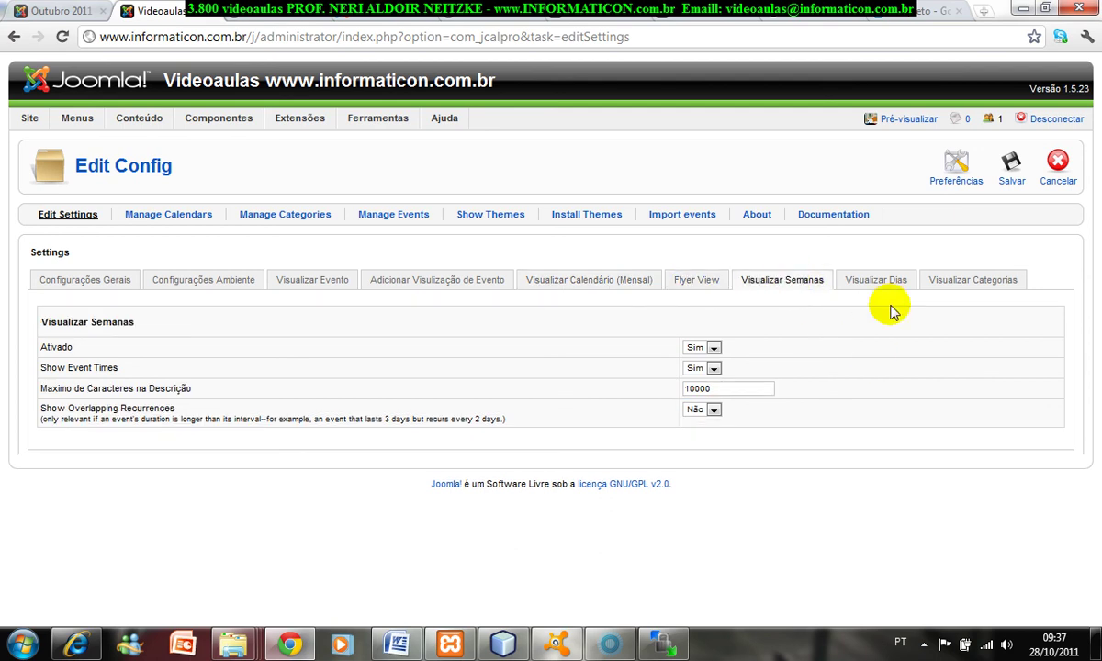
left_click(890, 283)
left_click(961, 285)
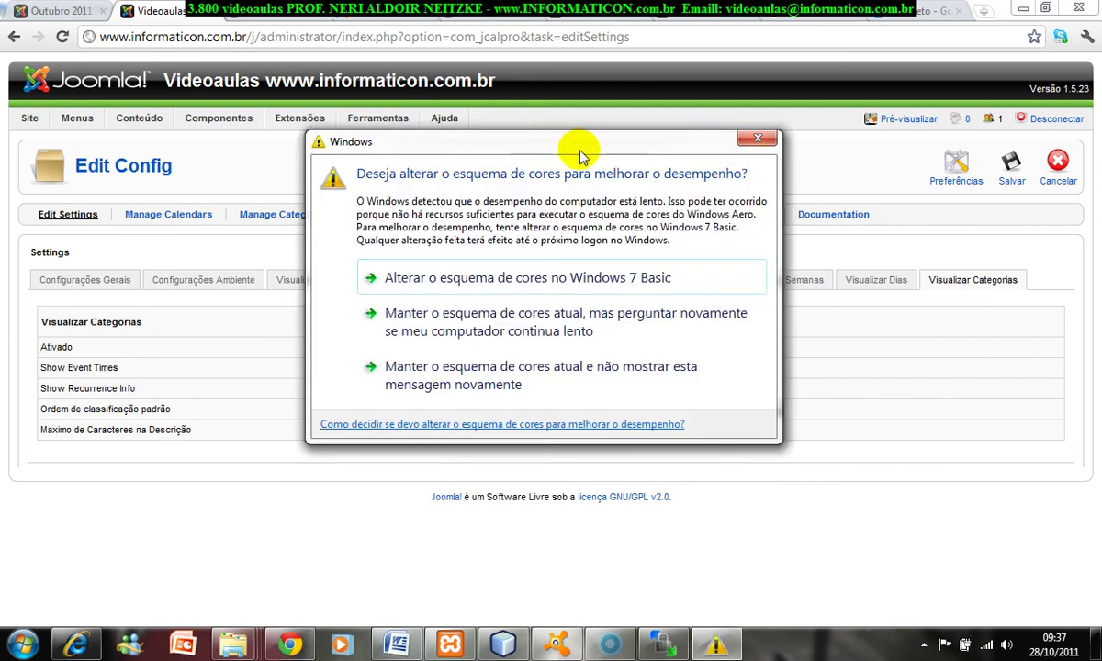
left_click(751, 137)
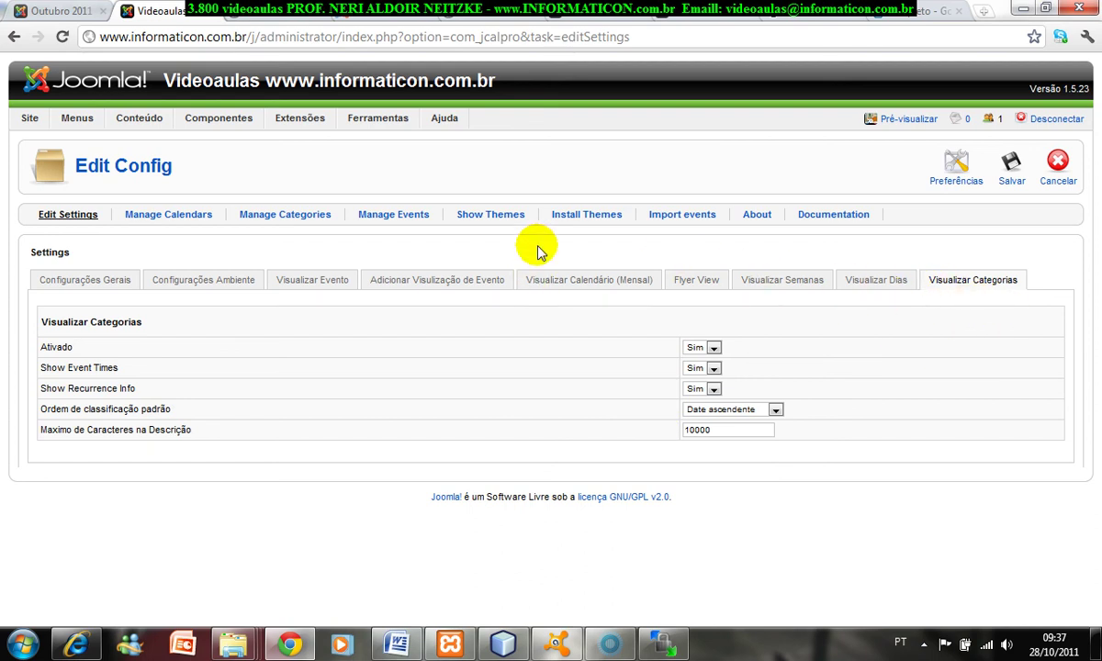
Step: Examine the calendar manager and the blank form for adding a calendar, leaving the form without saving
left_click(151, 214)
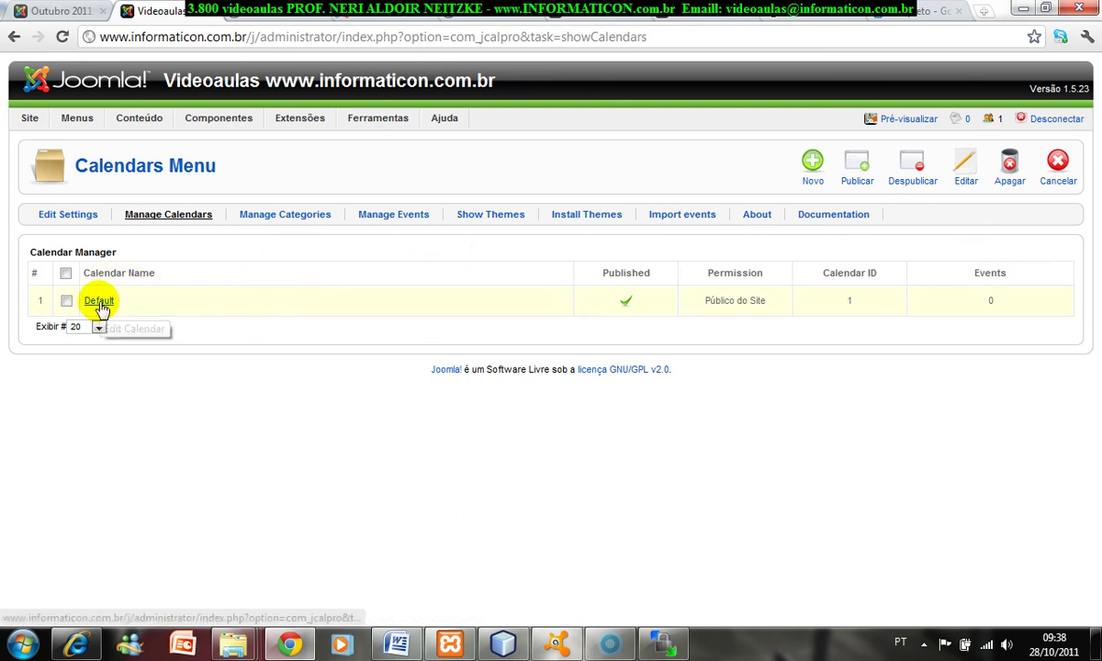
left_click(812, 167)
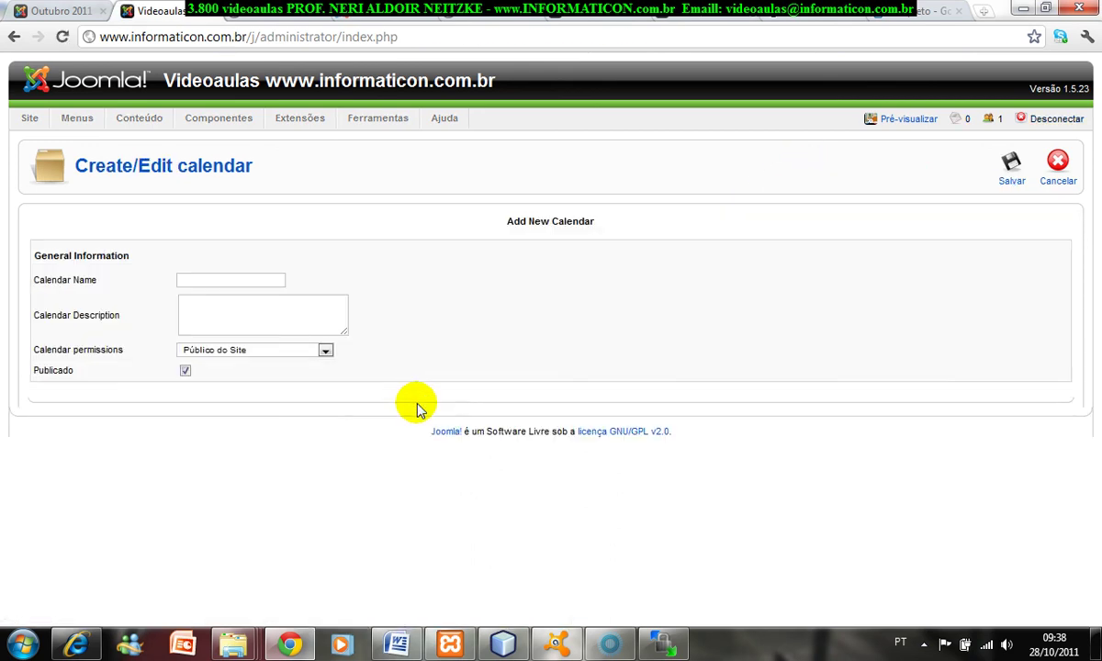
left_click(1059, 174)
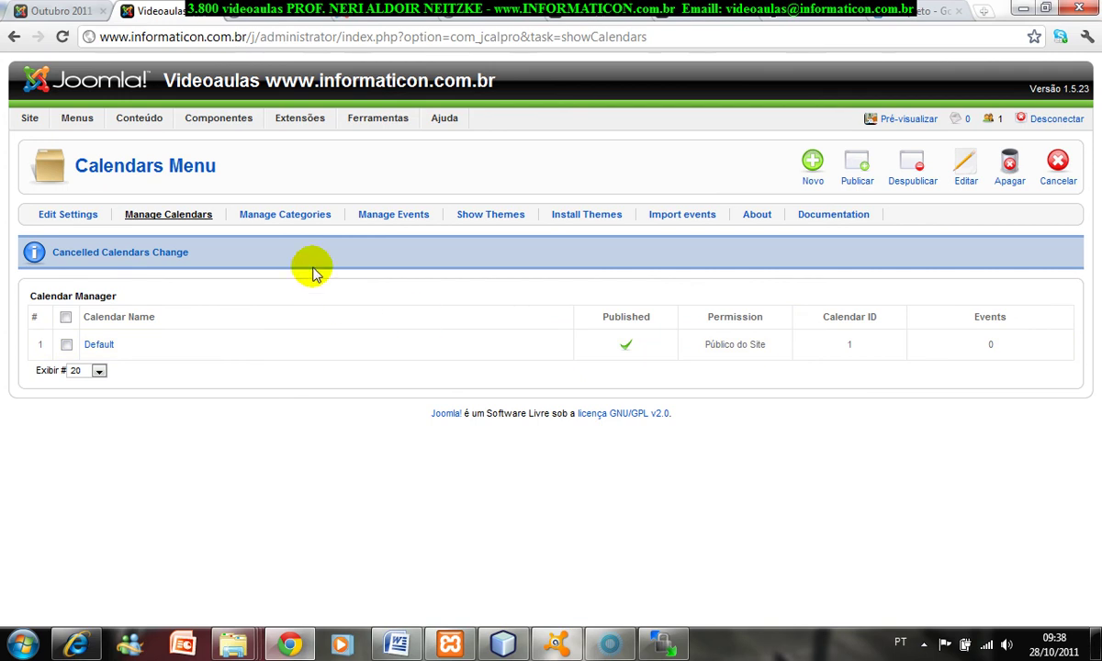
Step: Examine the category manager and the options for adding a category, and cancel the new category
left_click(295, 215)
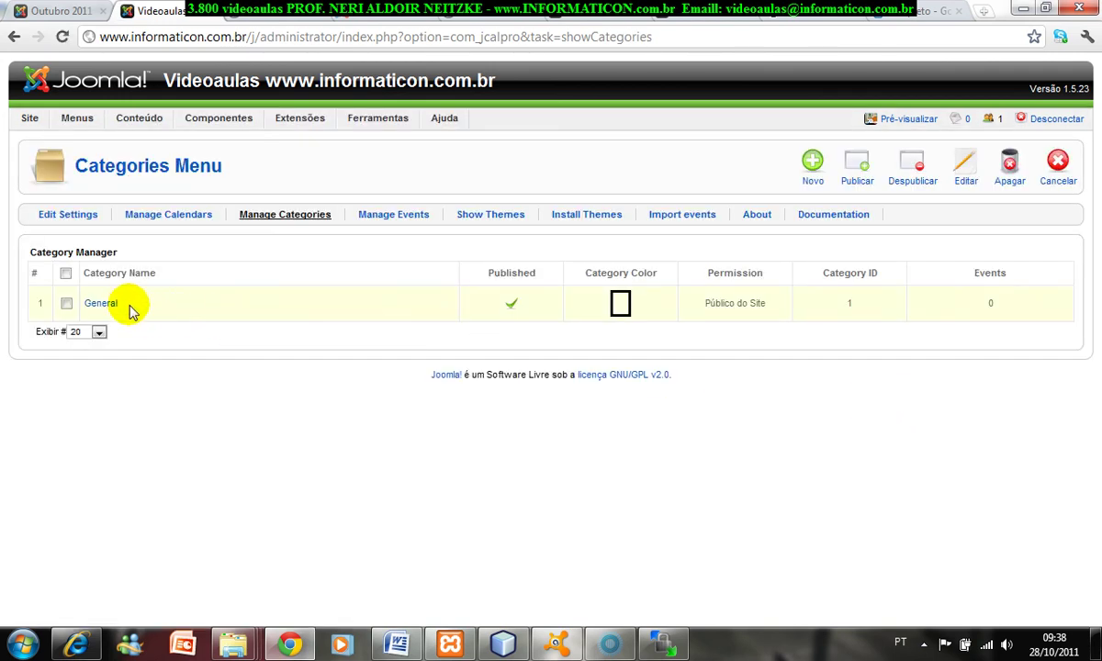
left_click(813, 163)
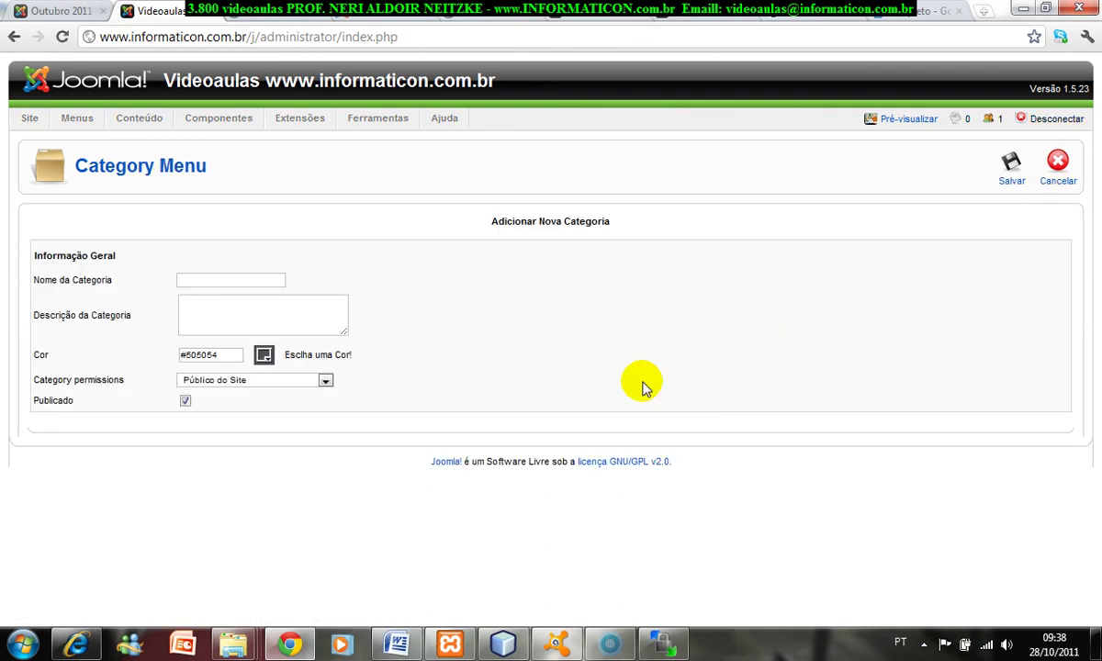
left_click(1059, 164)
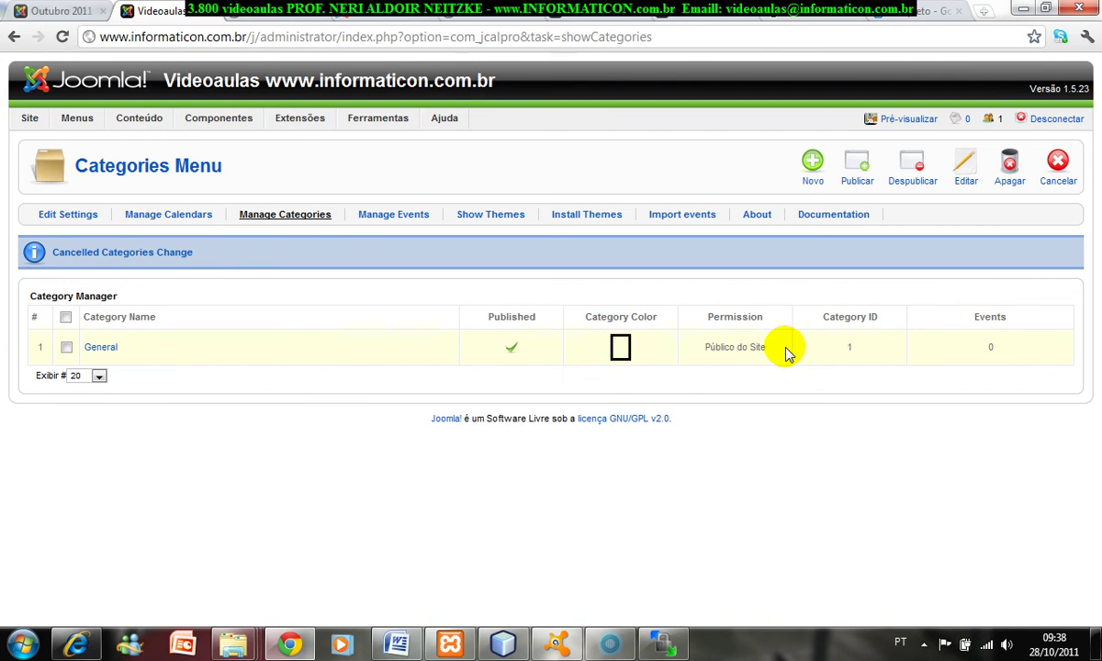
Step: Open a new event form in JCal Pro's event manager, and look over the public calendar for Outubro 2011
left_click(425, 220)
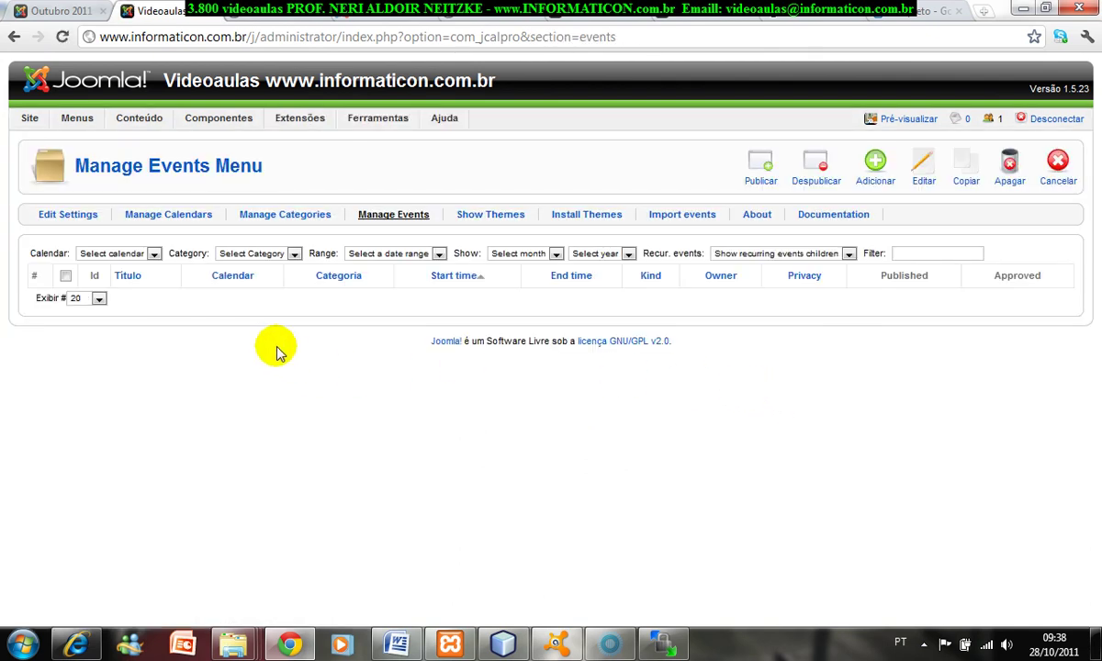
left_click(879, 163)
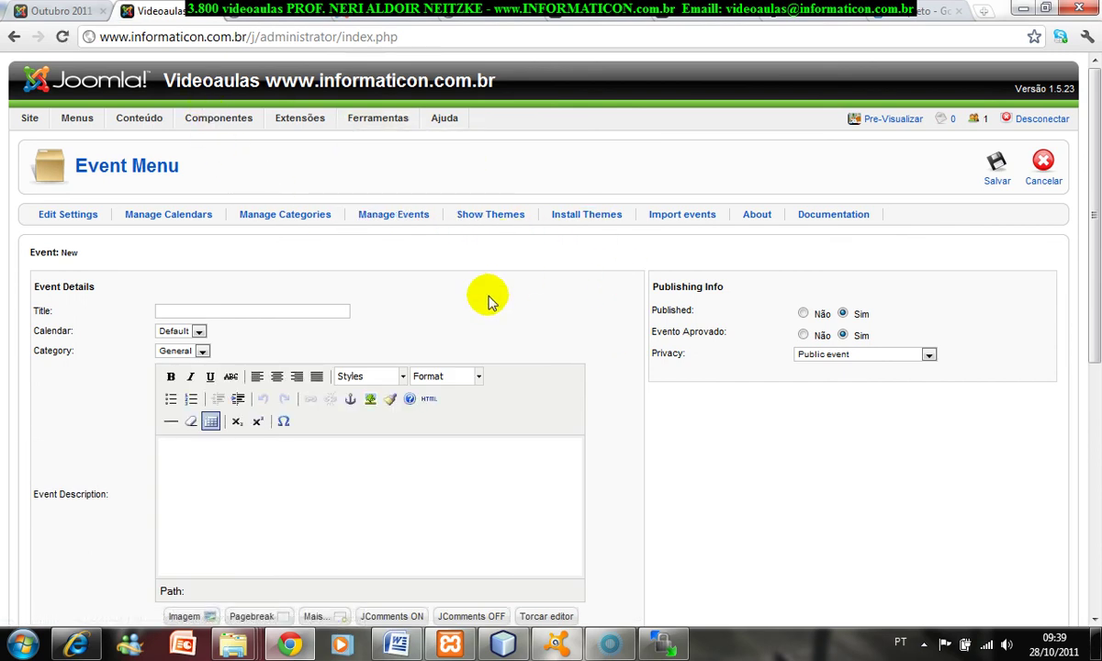
left_click(57, 11)
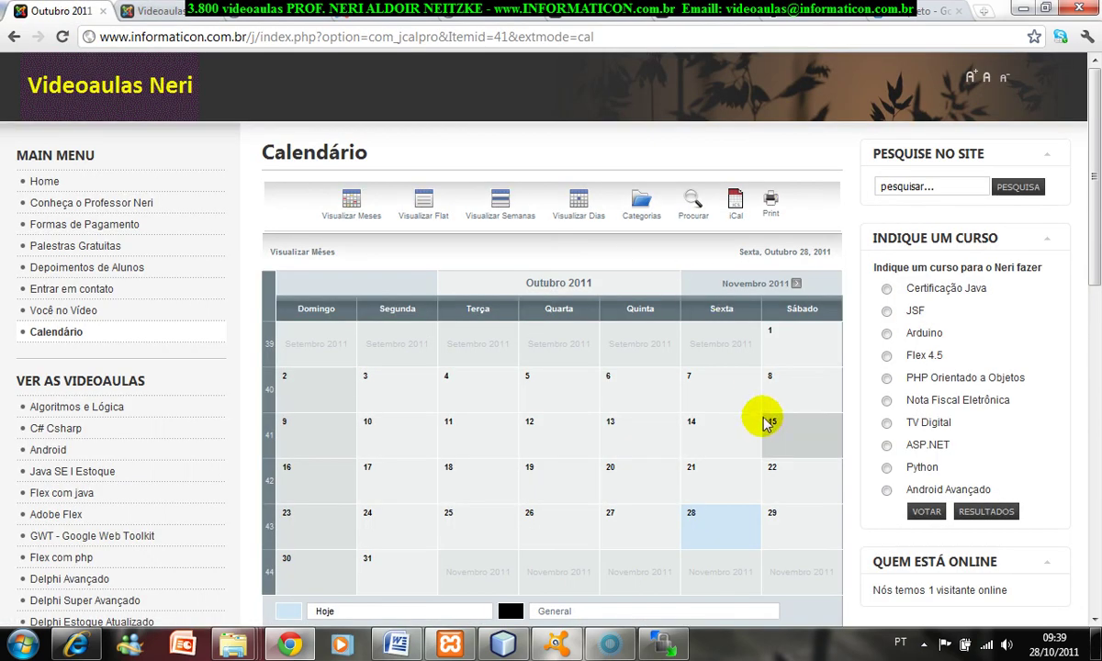
scroll(770, 453, "down", 3)
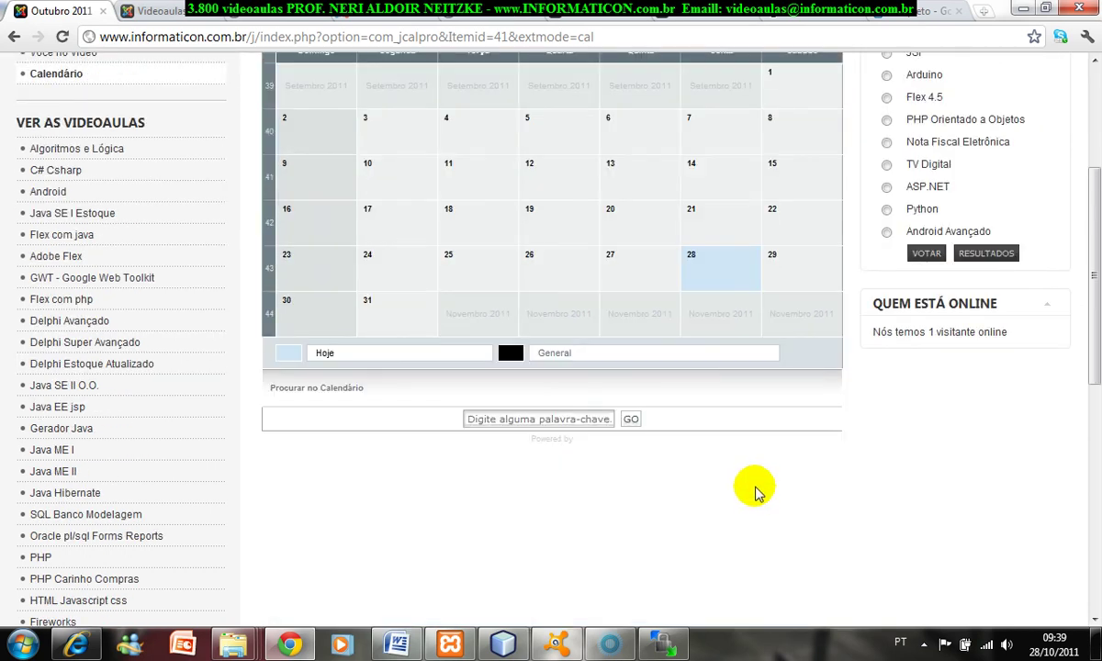
left_click_drag(1093, 345, 1093, 217)
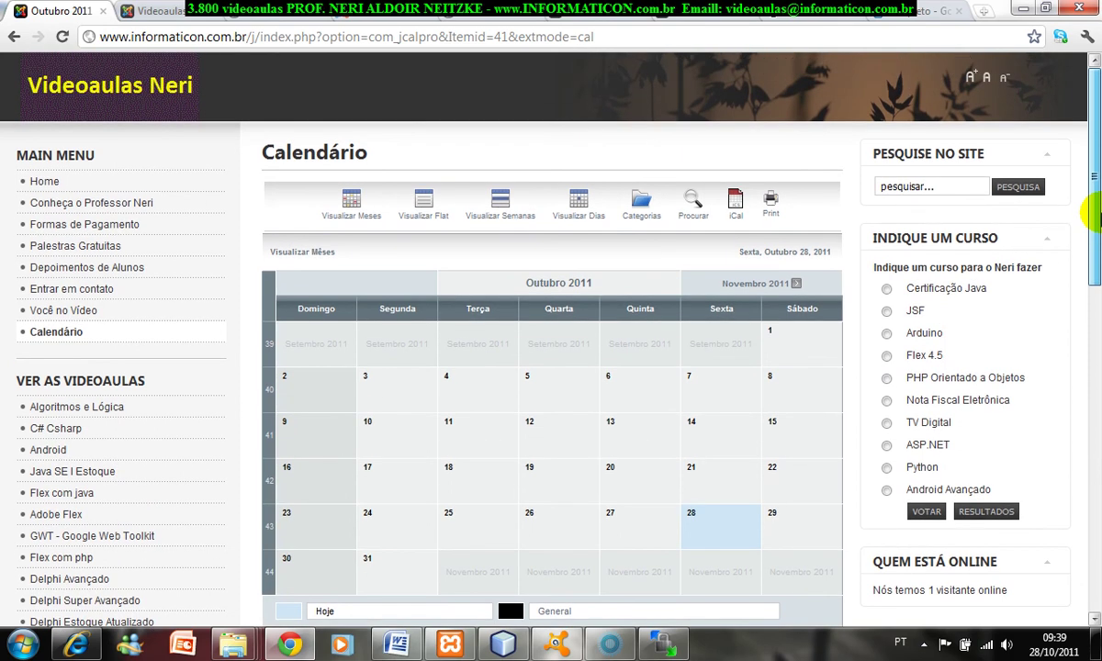